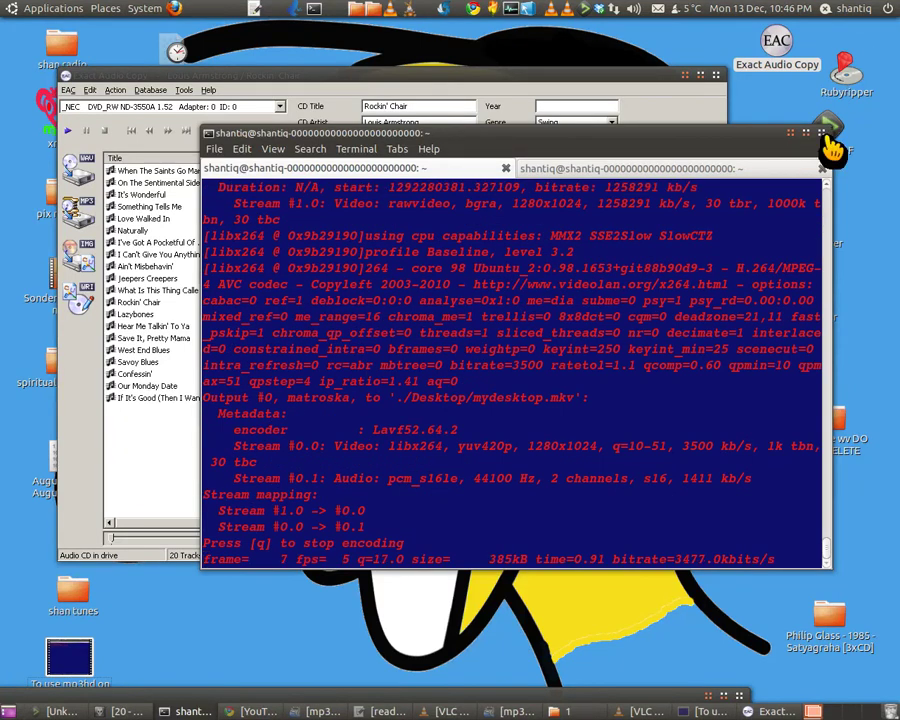
# Minimise the terminal to reveal Exact Audio Copy showing the 'Rockin' Chair' CD's 20 tracks
pyautogui.click(825, 137)
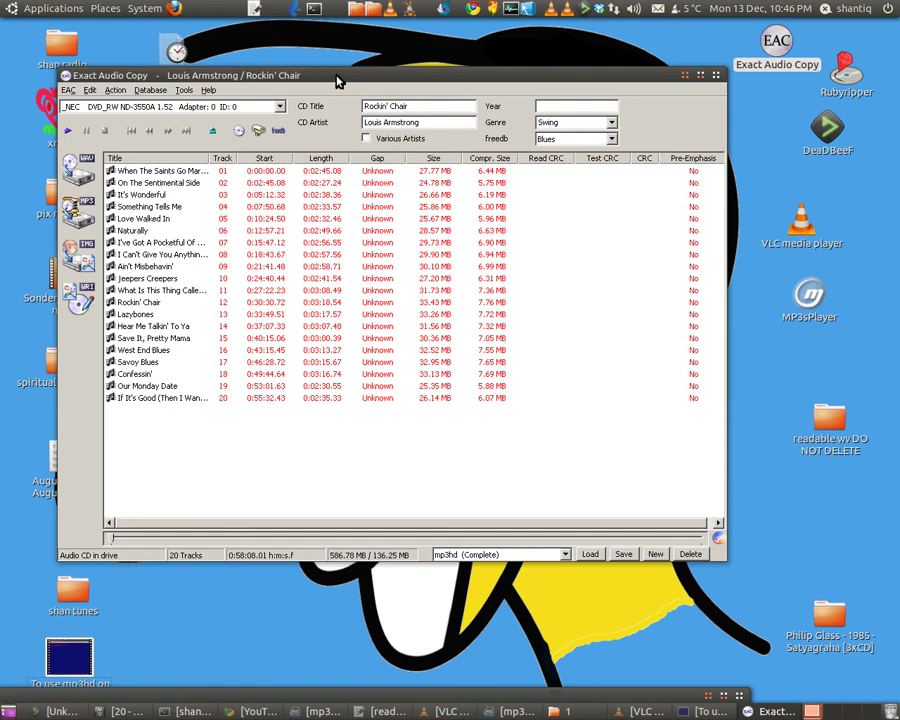
# Move the EAC window toward the centre and browse the Database menu without choosing anything
pyautogui.moveTo(368, 75); pyautogui.dragTo(396, 160)
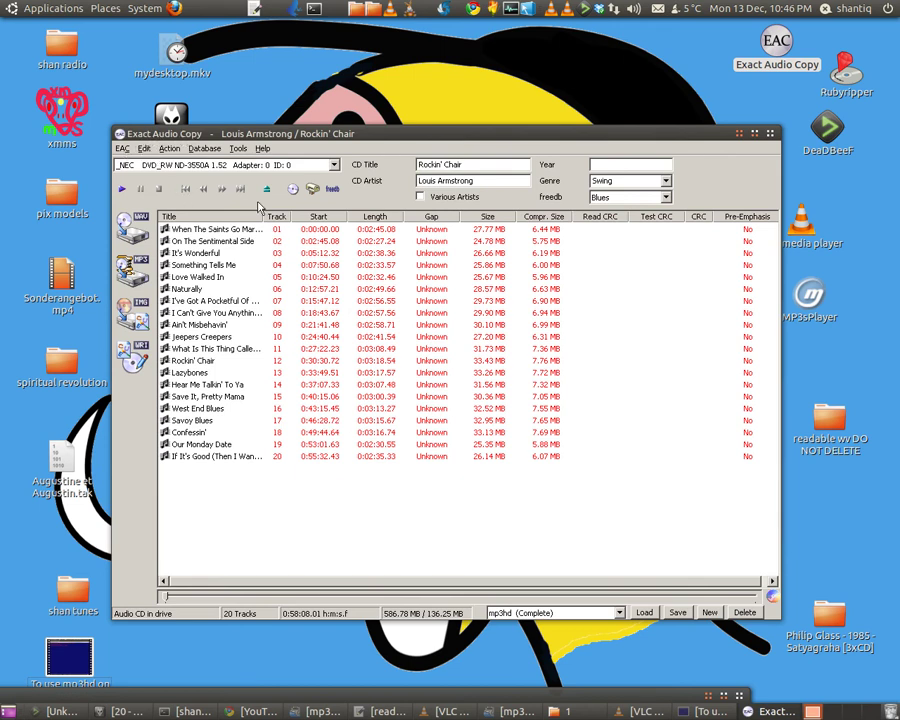
pyautogui.click(204, 149)
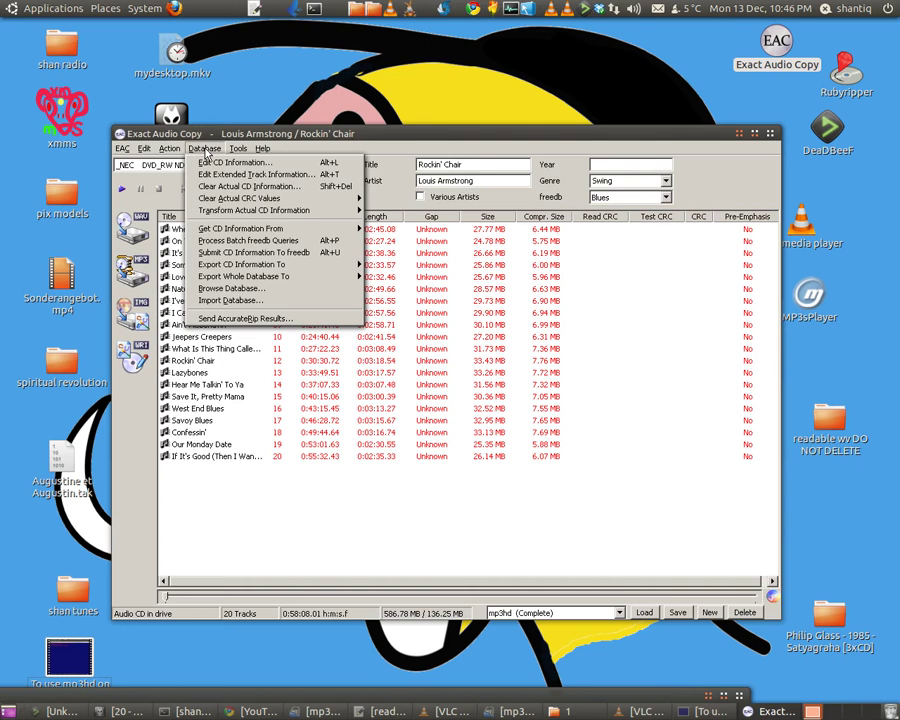
pyautogui.moveTo(243, 233)
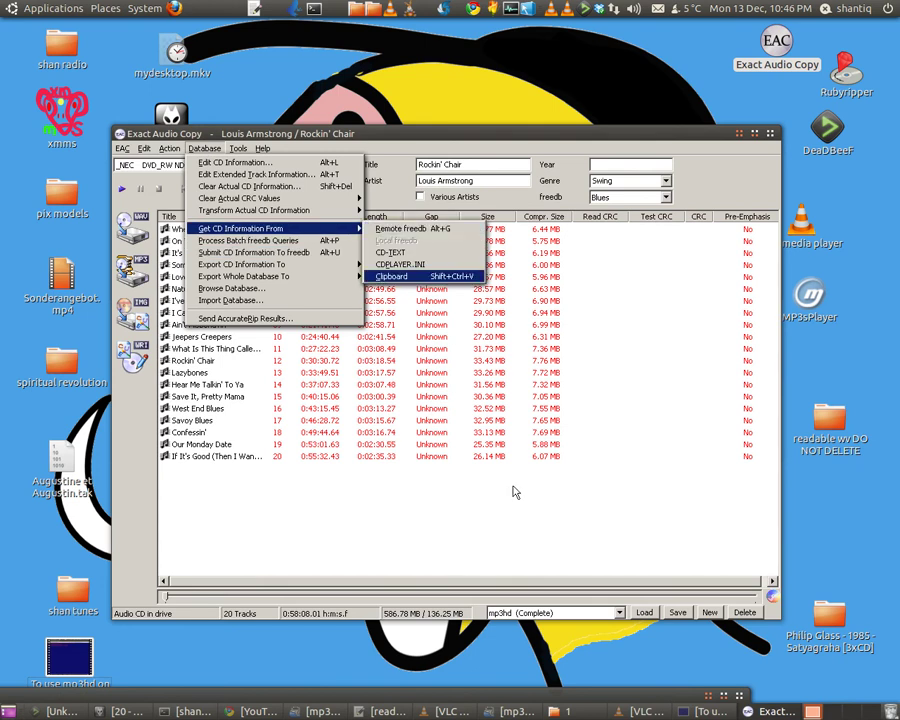
pyautogui.click(566, 527)
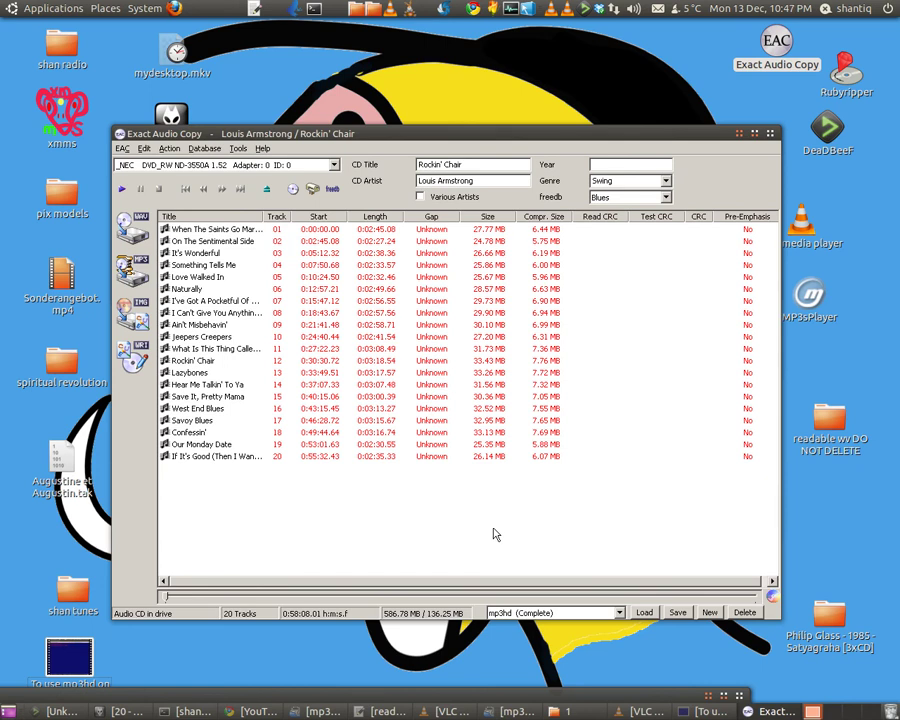
# Open Compression Options with F11, show the External Compression tab, and move the dialog right
pyautogui.press('F11')
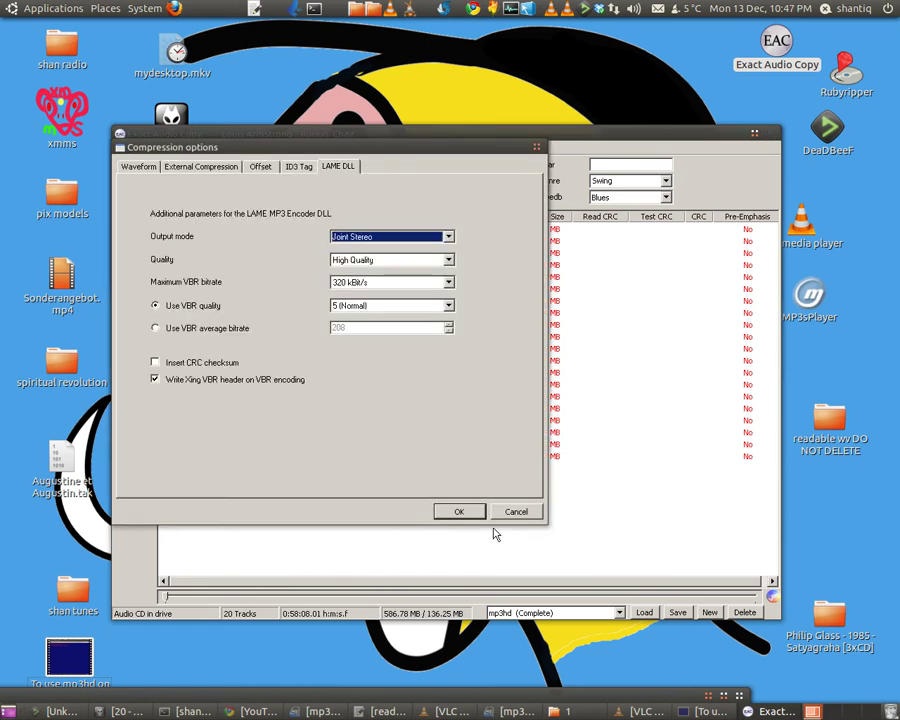
pyautogui.click(182, 168)
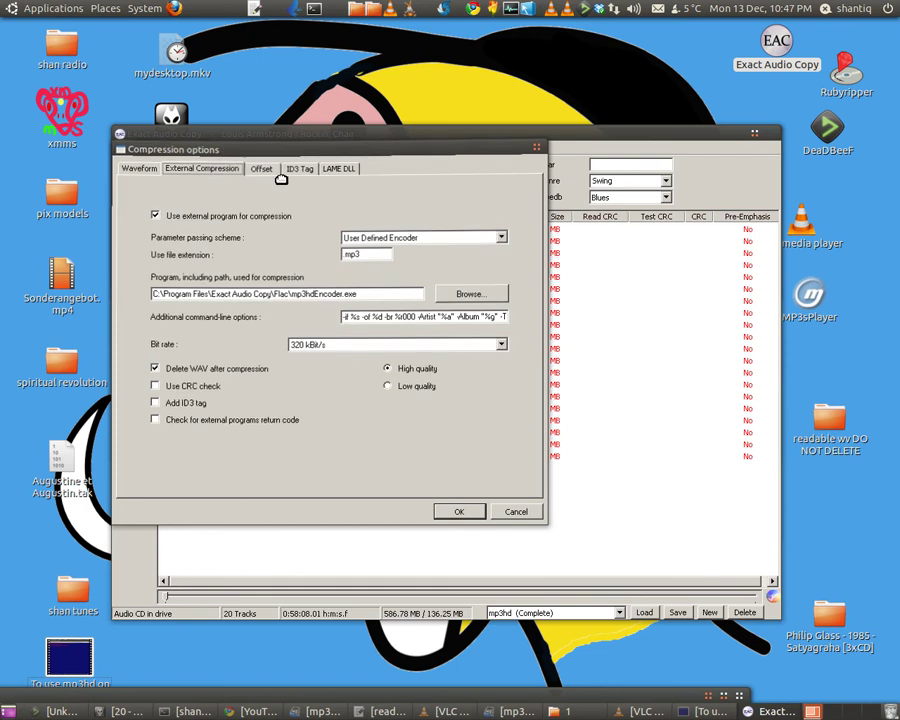
pyautogui.moveTo(225, 149); pyautogui.dragTo(388, 203)
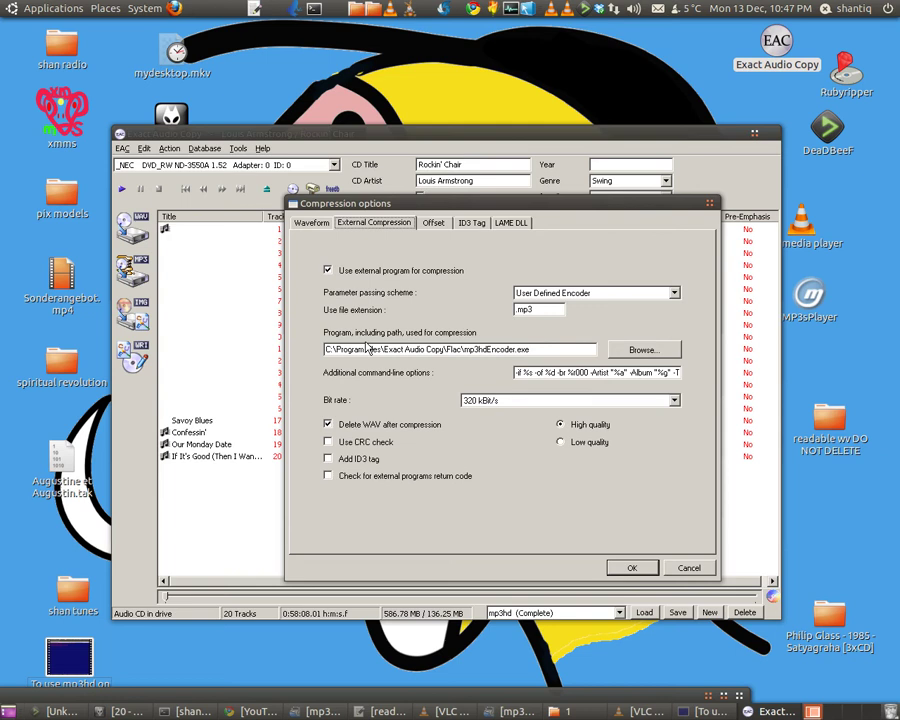
pyautogui.click(663, 351)
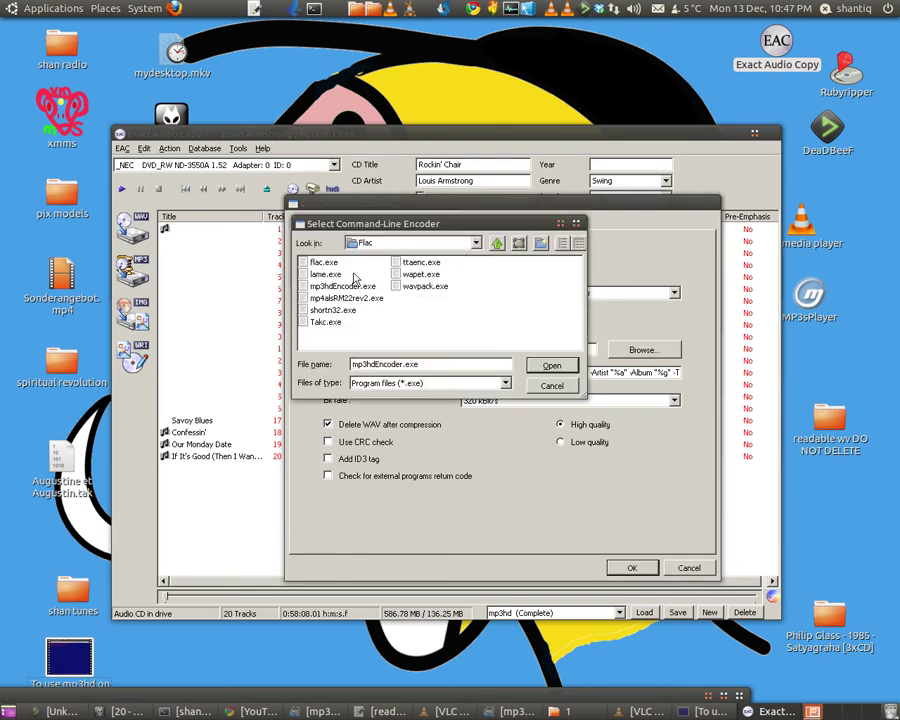
pyautogui.click(497, 245)
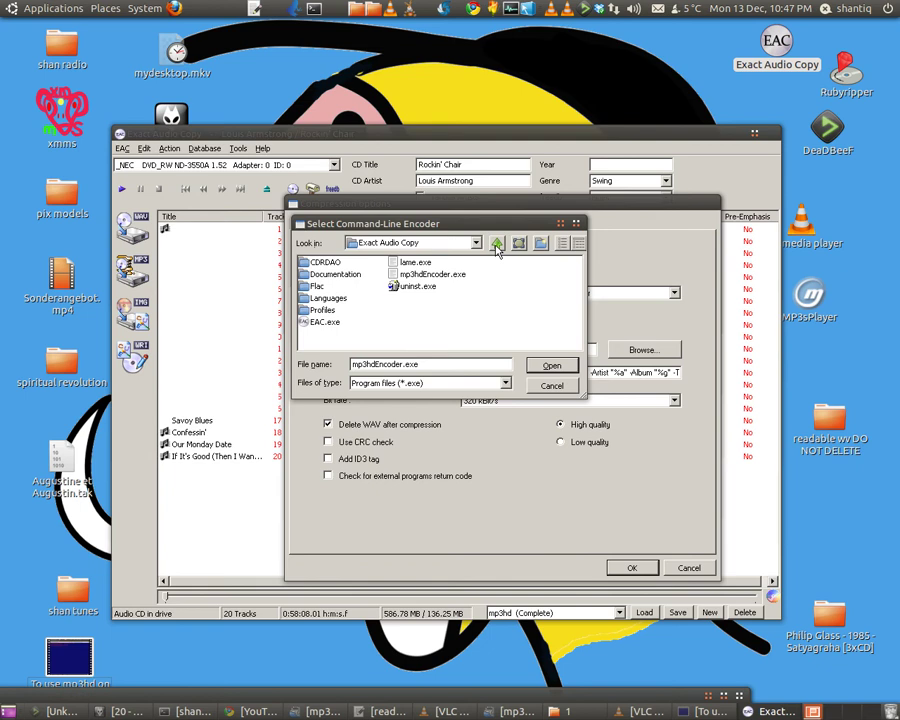
pyautogui.doubleClick(317, 286)
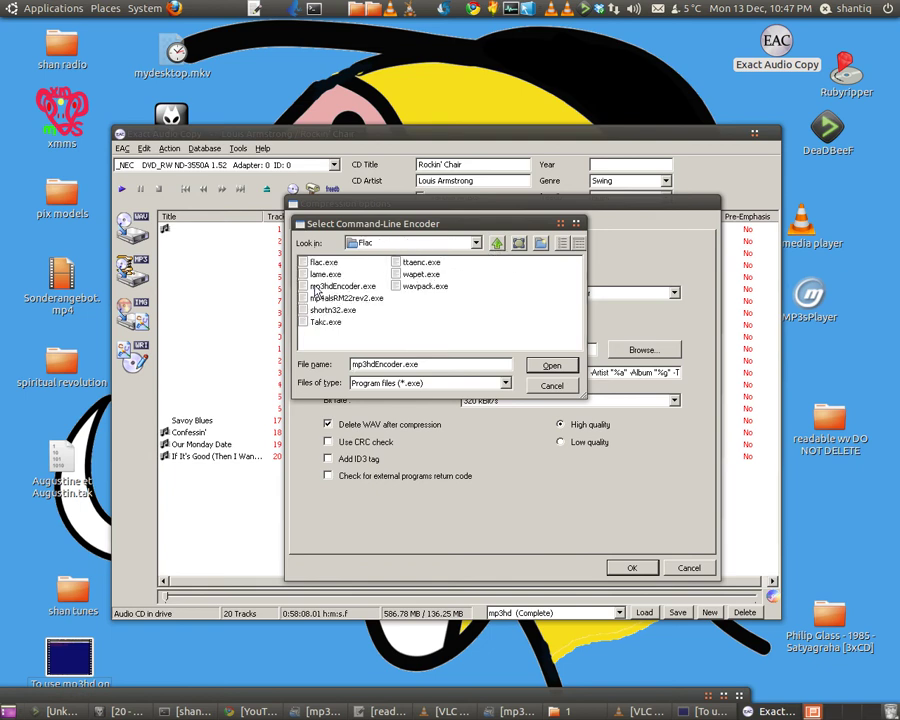
pyautogui.click(552, 366)
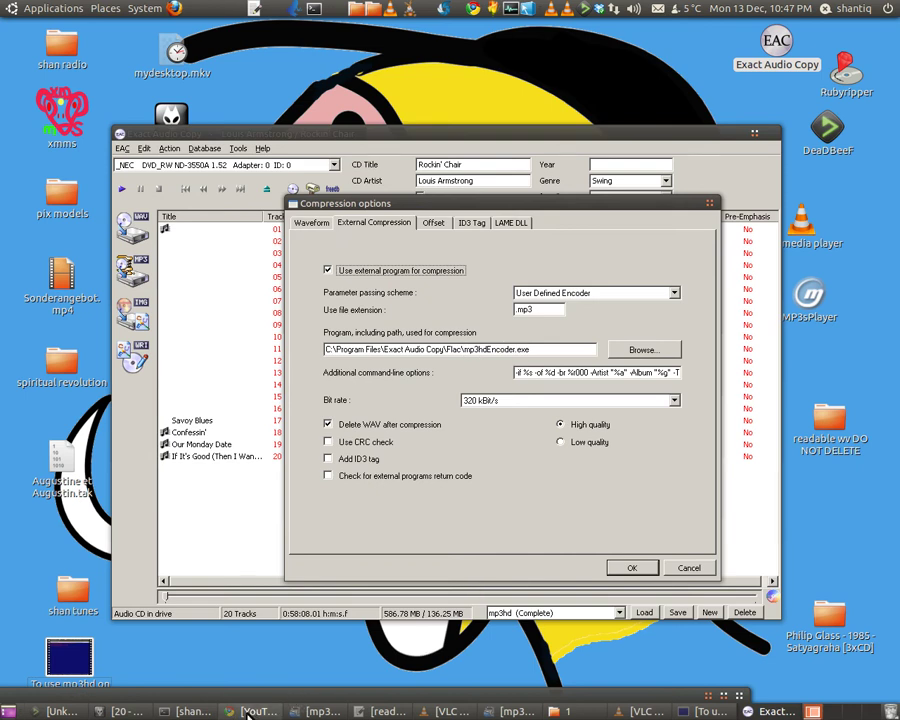
# Download the Win32 mp3HD Toolkit v1.5 from the All4MP3 mp3HD Software page in Chrome
pyautogui.click(318, 712)
pyautogui.click(318, 712)
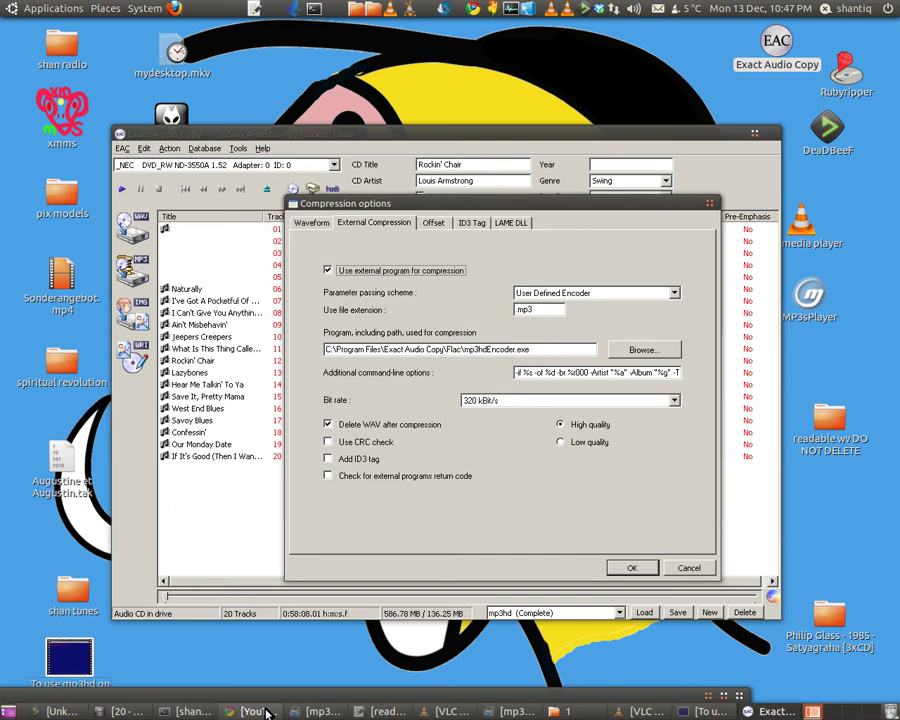
pyautogui.click(240, 710)
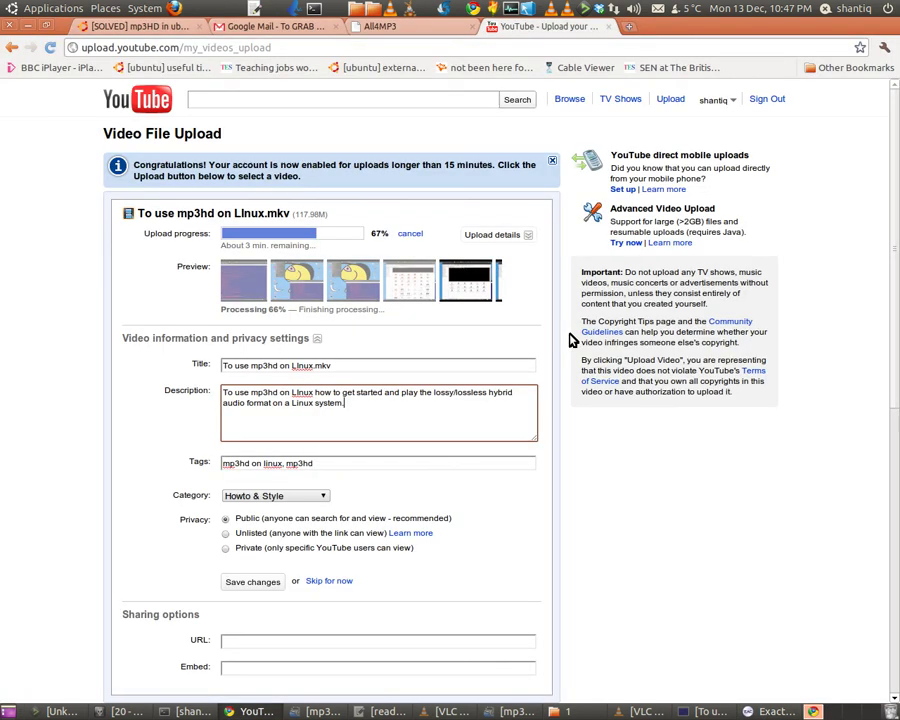
pyautogui.click(444, 26)
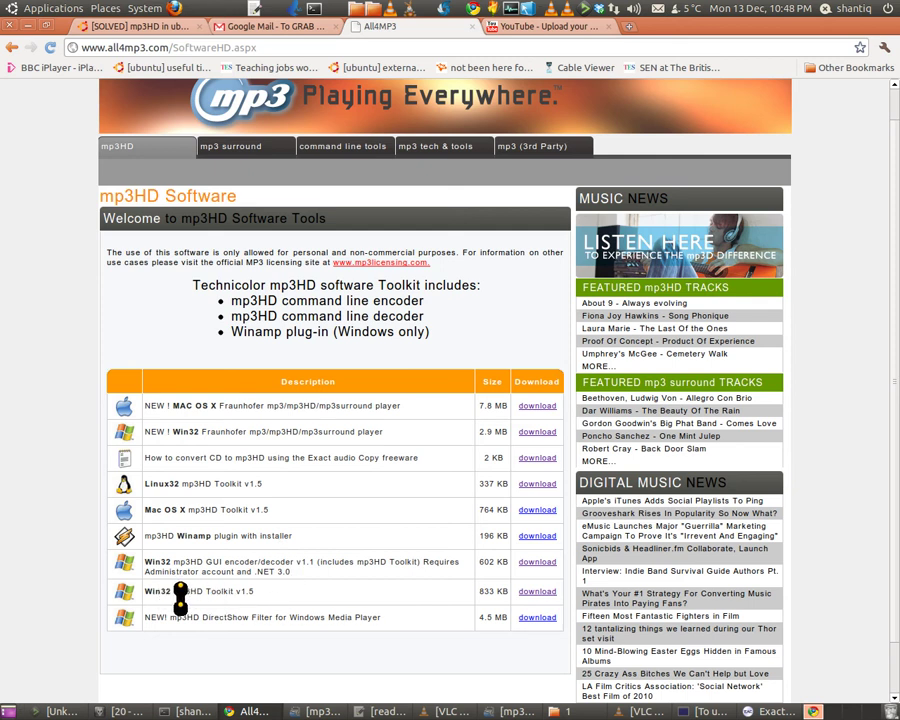
pyautogui.click(538, 592)
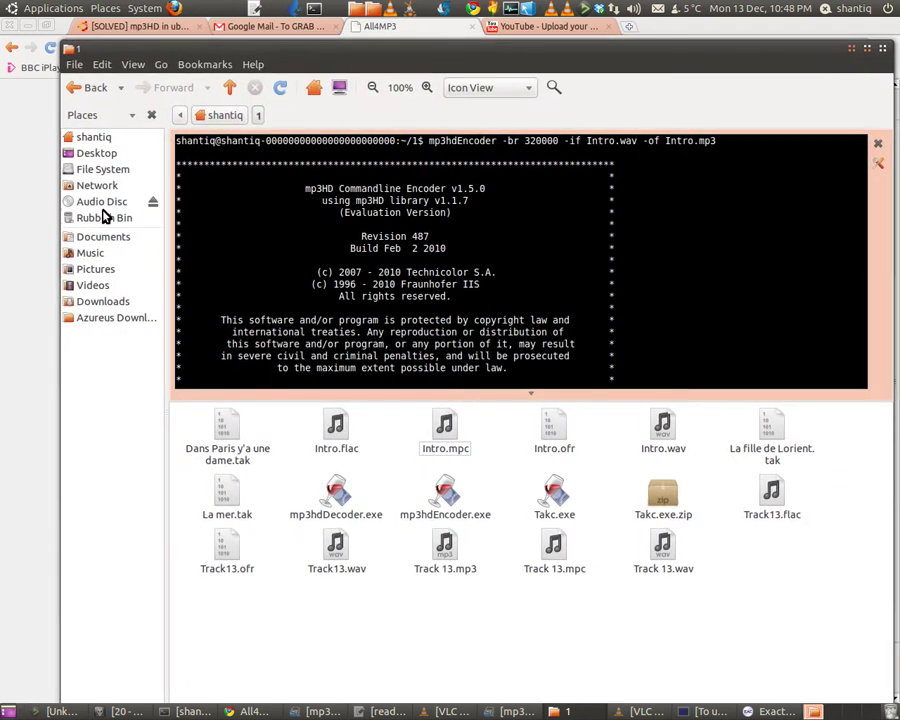
# Open mp3hd_toolkit_for_windows_2010-02-02 (2).zip from Downloads in Archive Manager and centre the window
pyautogui.click(115, 300)
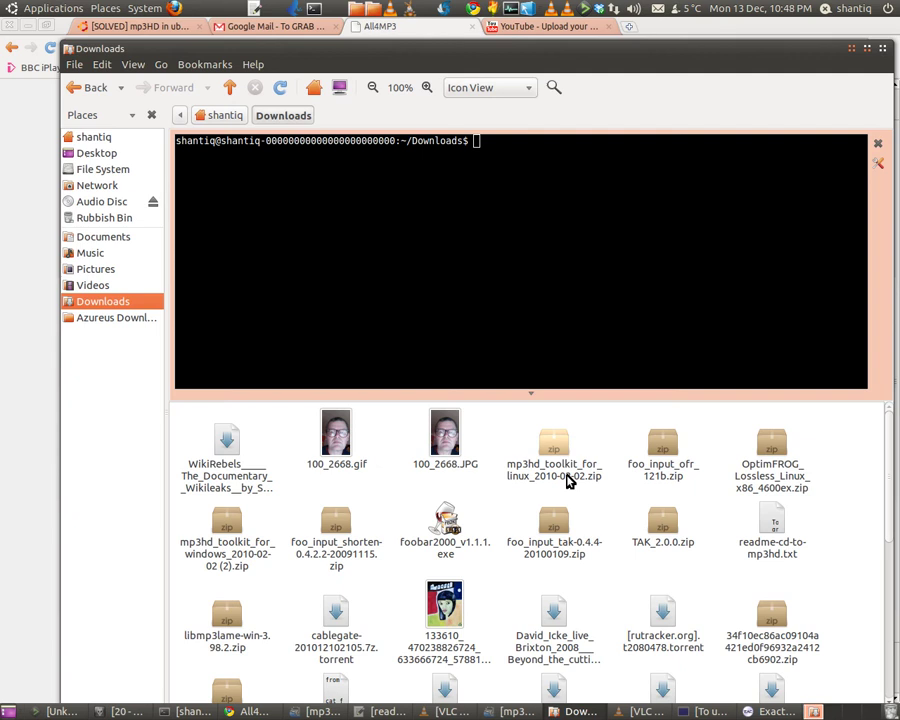
pyautogui.doubleClick(228, 527)
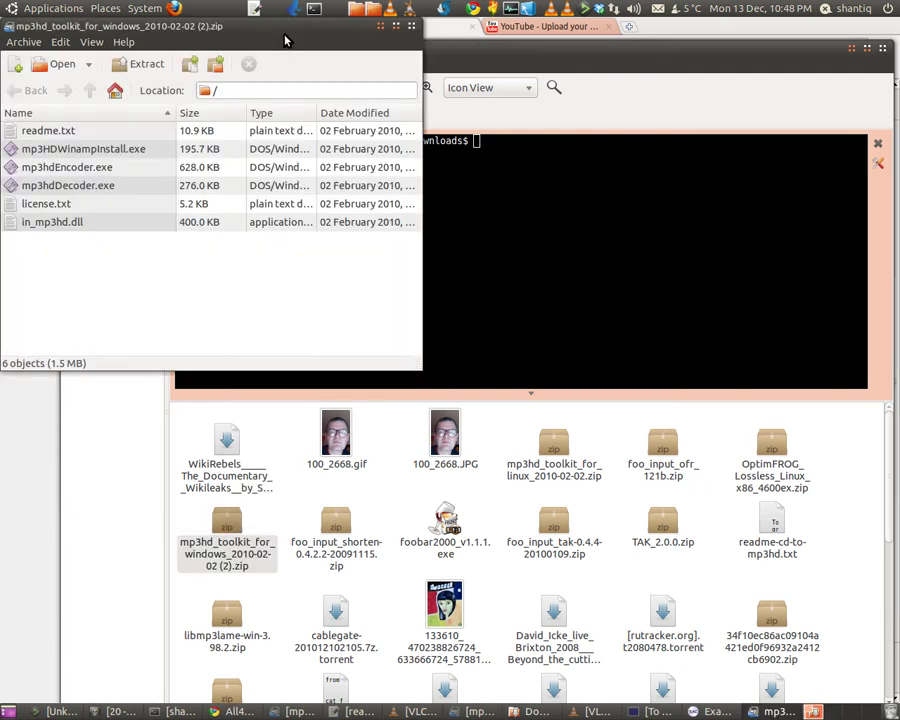
pyautogui.moveTo(285, 40); pyautogui.dragTo(548, 130)
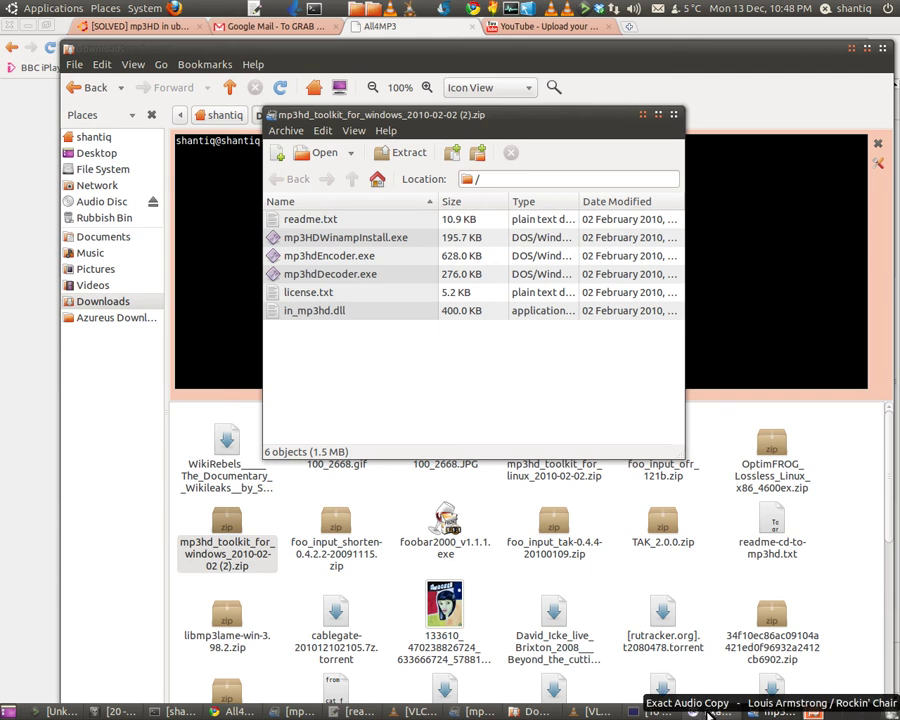
# Bring back EAC's compression options, keep the bit rate at 320 kBit/s, and select the command-line options
pyautogui.click(709, 712)
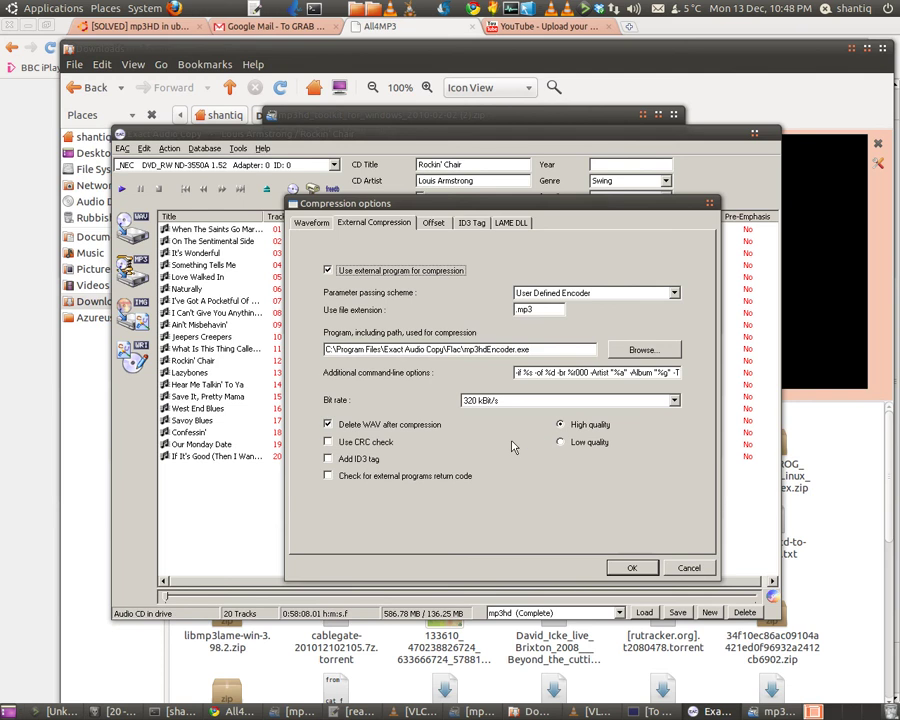
pyautogui.click(674, 401)
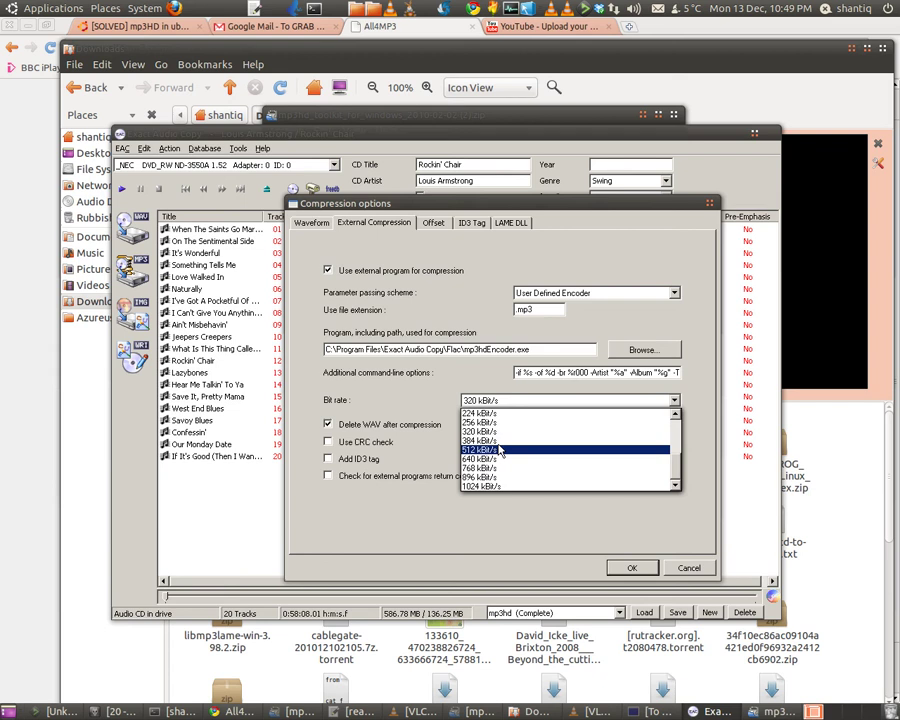
pyautogui.click(697, 401)
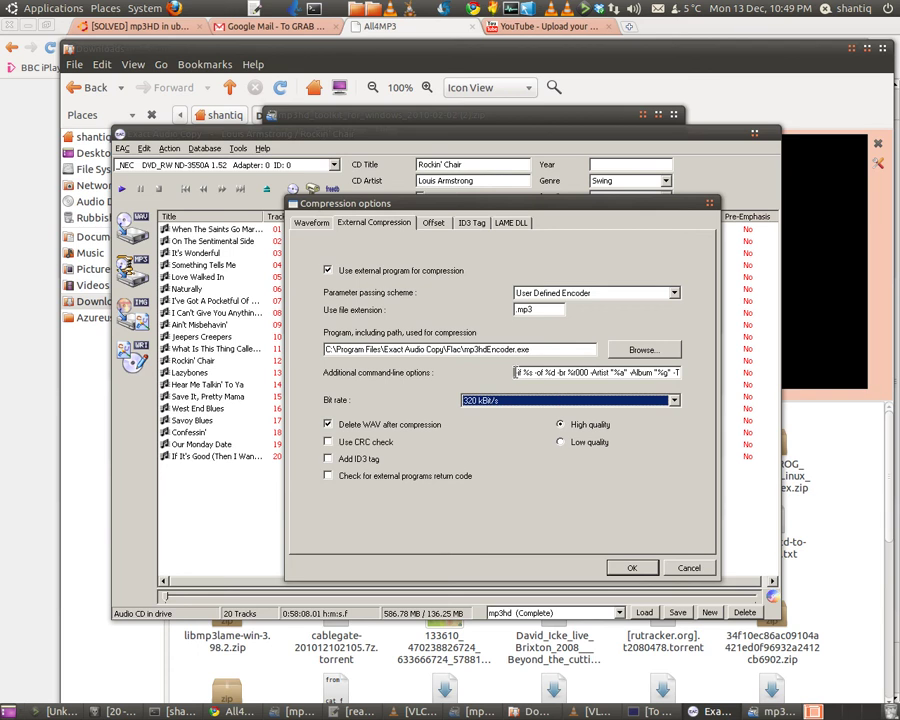
pyautogui.moveTo(515, 372); pyautogui.dragTo(688, 369)
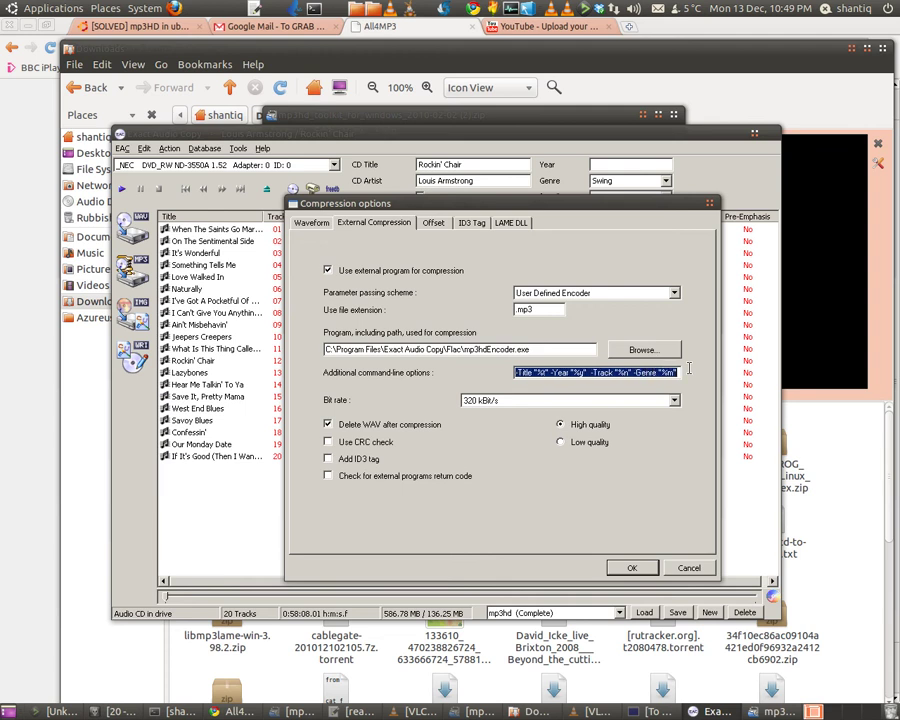
# Copy the selected command-line options and start Text Editor from Applications > Accessories
pyautogui.rightClick(607, 372)
pyautogui.click(628, 411)
pyautogui.click(55, 10)
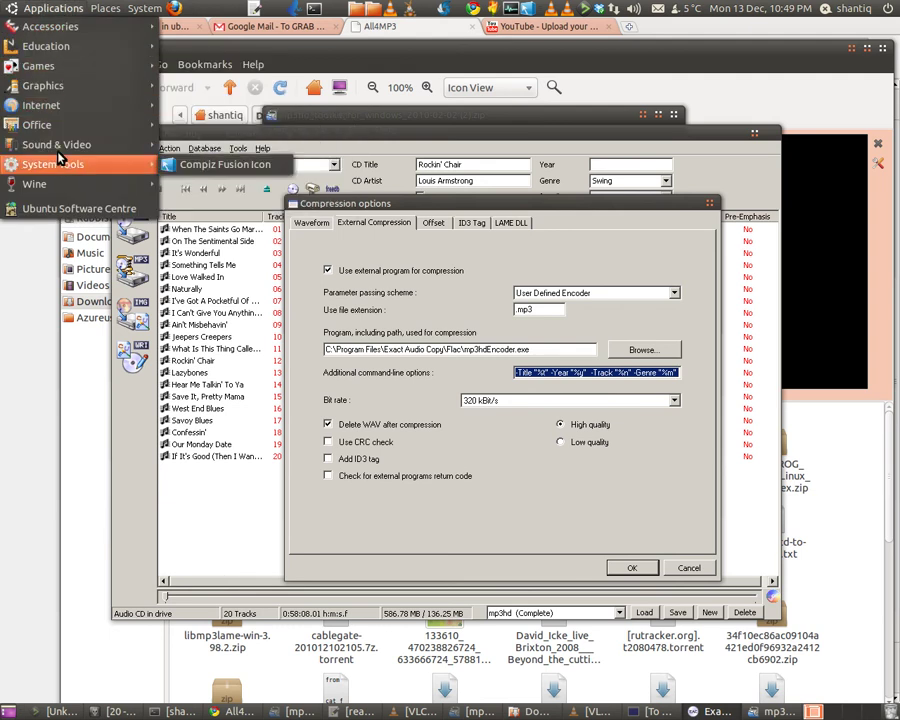
pyautogui.moveTo(92, 32)
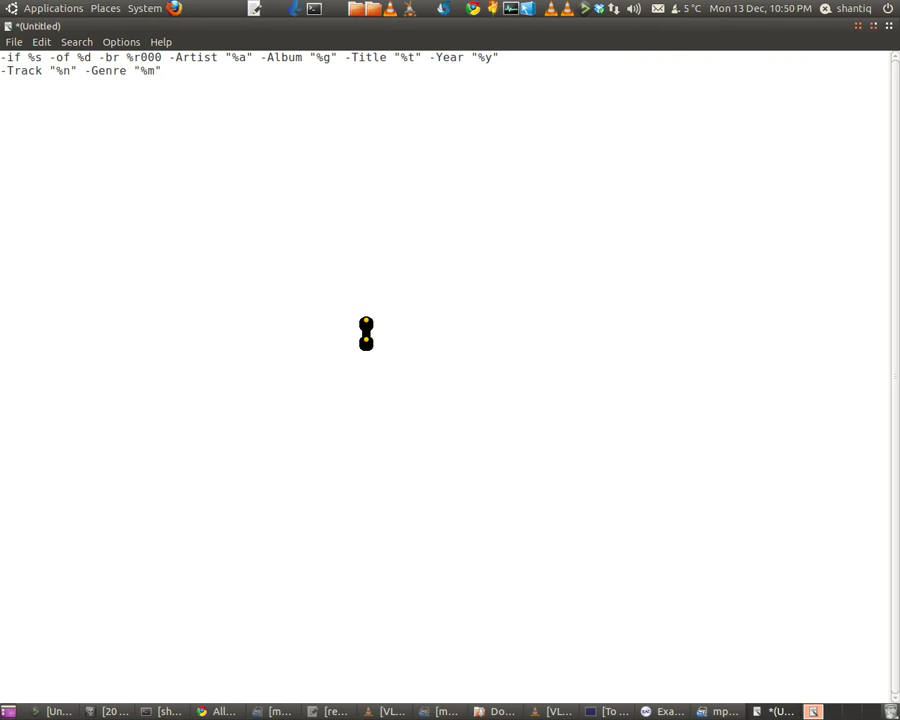
# Restore the Exact Audio Copy window, then the mp3hd toolkit archive window
pyautogui.click(672, 710)
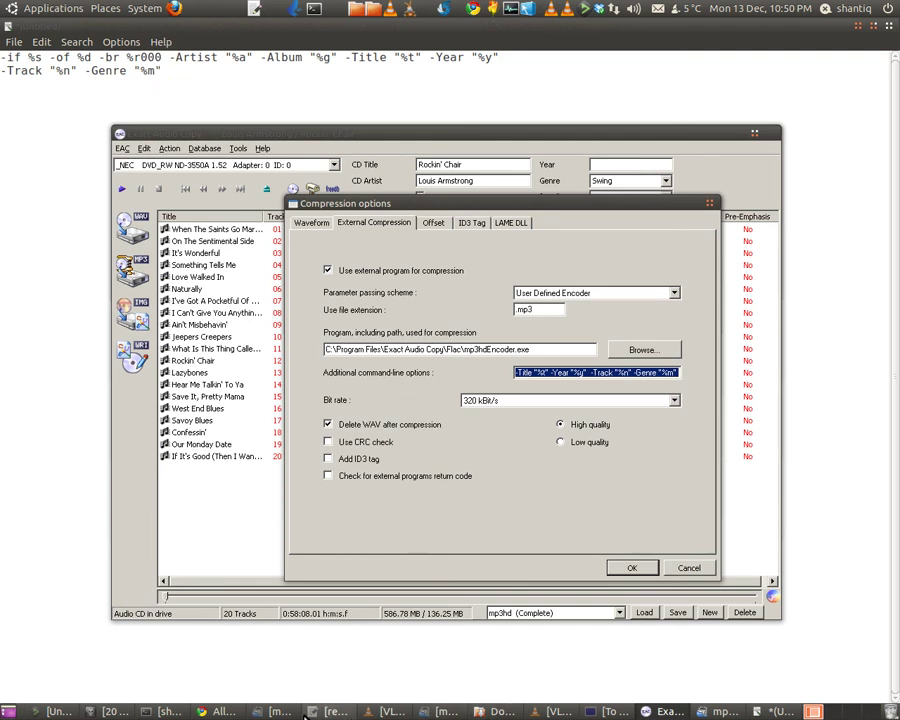
pyautogui.click(278, 712)
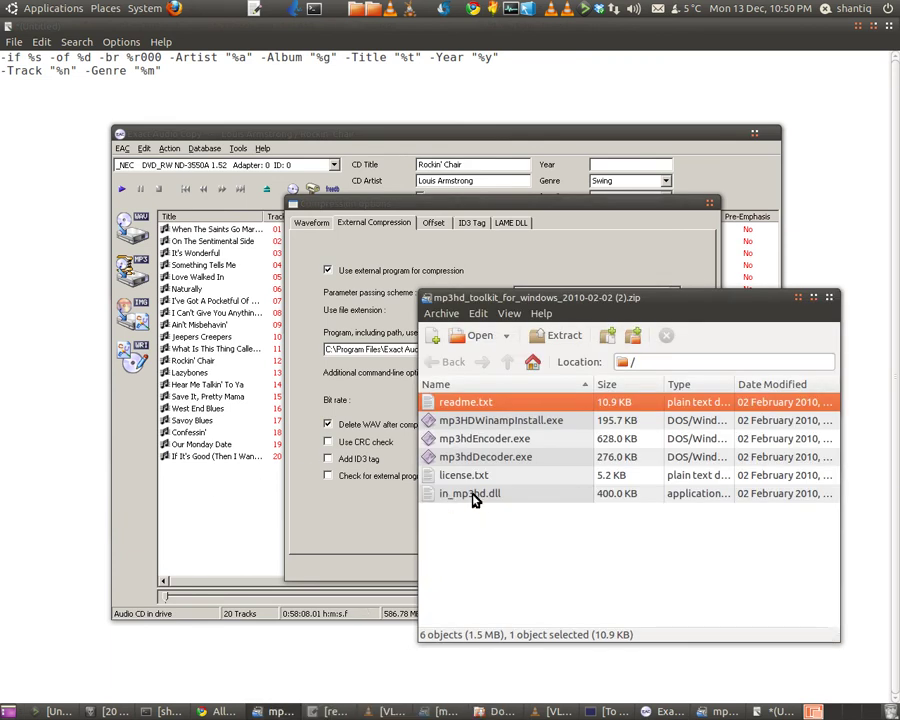
# Open the toolkit's readme.txt in gedit, read through its EAC setup steps, and quit
pyautogui.doubleClick(472, 404)
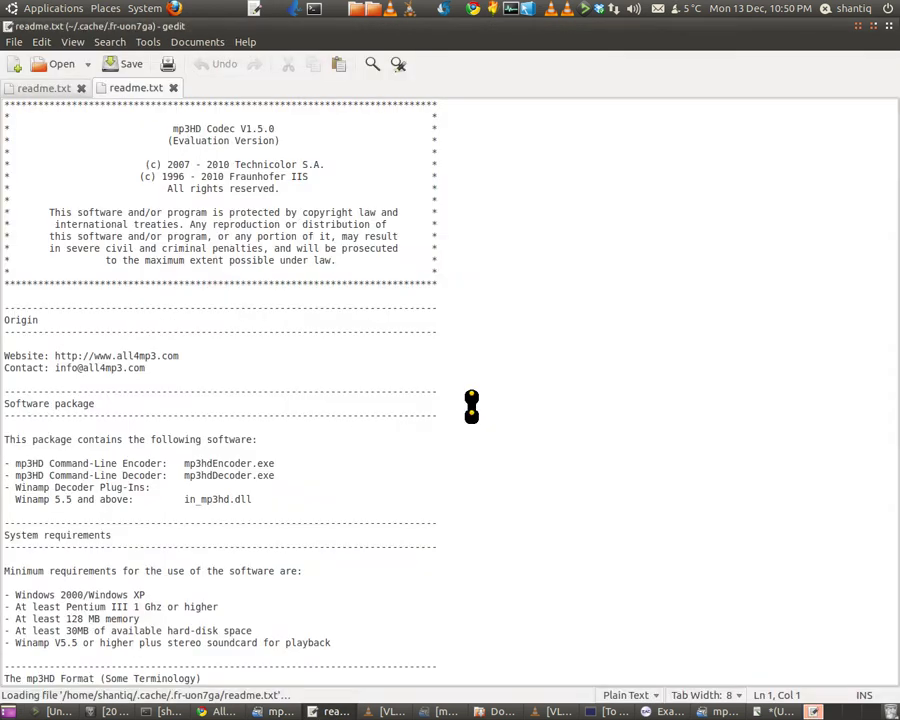
pyautogui.scroll(-20, 472, 404)
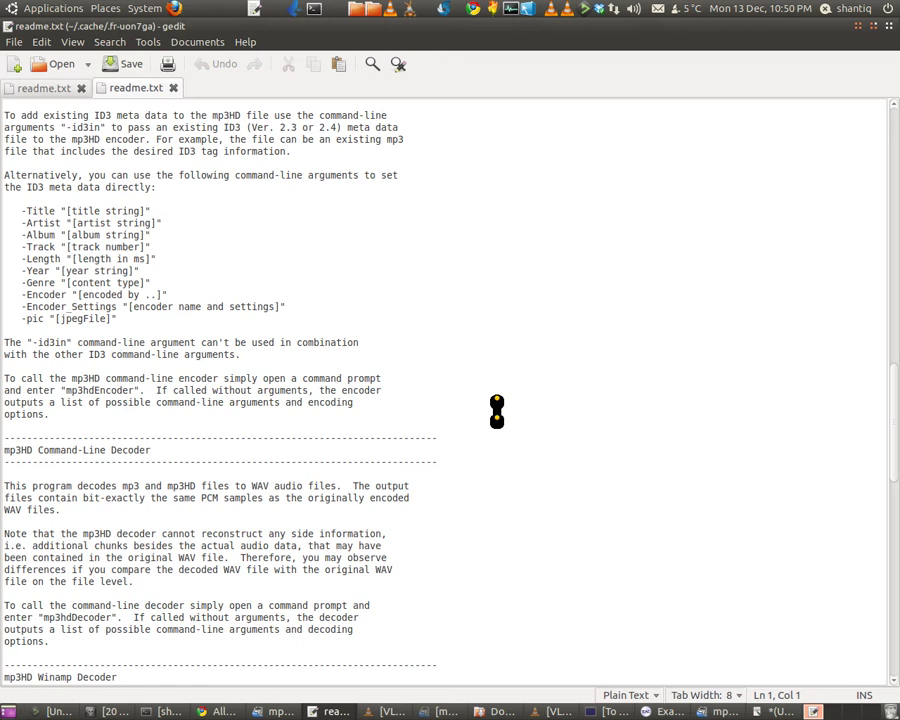
pyautogui.scroll(-8, 497, 410)
pyautogui.scroll(-17, 498, 412)
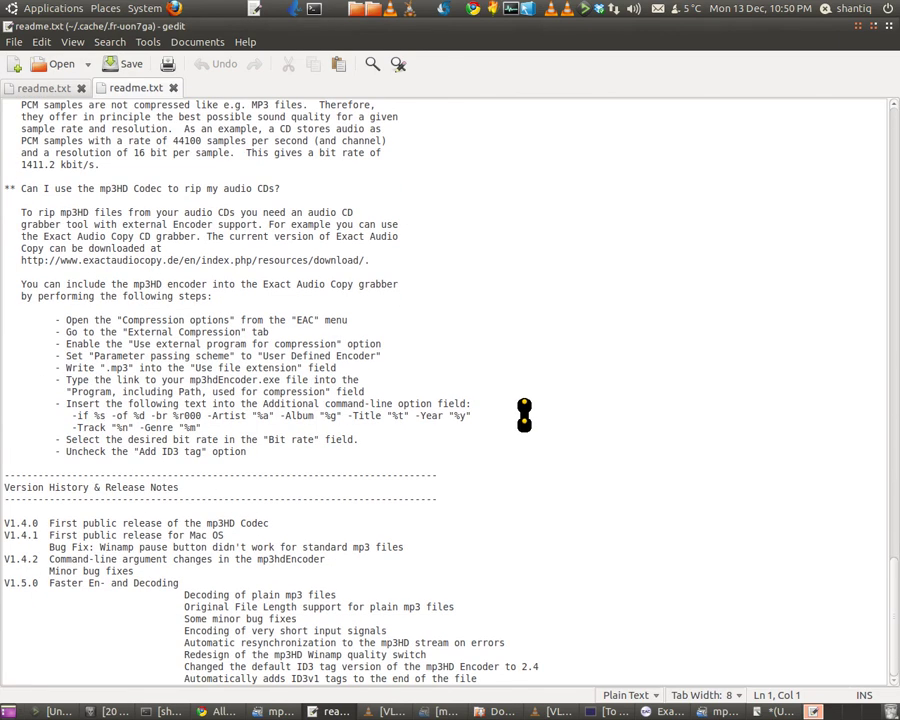
pyautogui.scroll(20, 522, 414)
pyautogui.scroll(7, 523, 414)
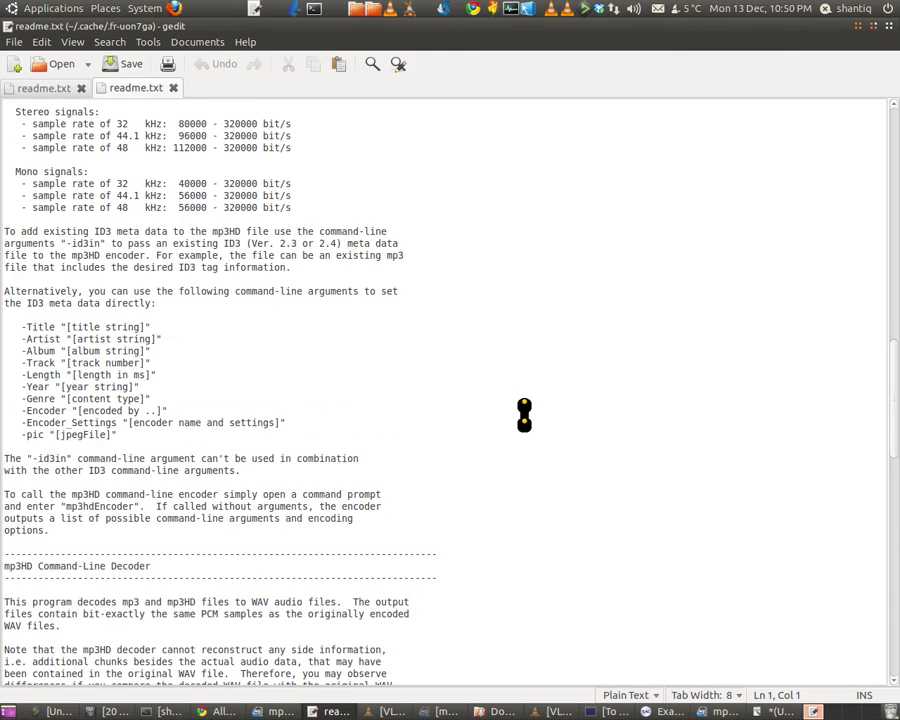
pyautogui.scroll(20, 526, 416)
pyautogui.scroll(7, 531, 421)
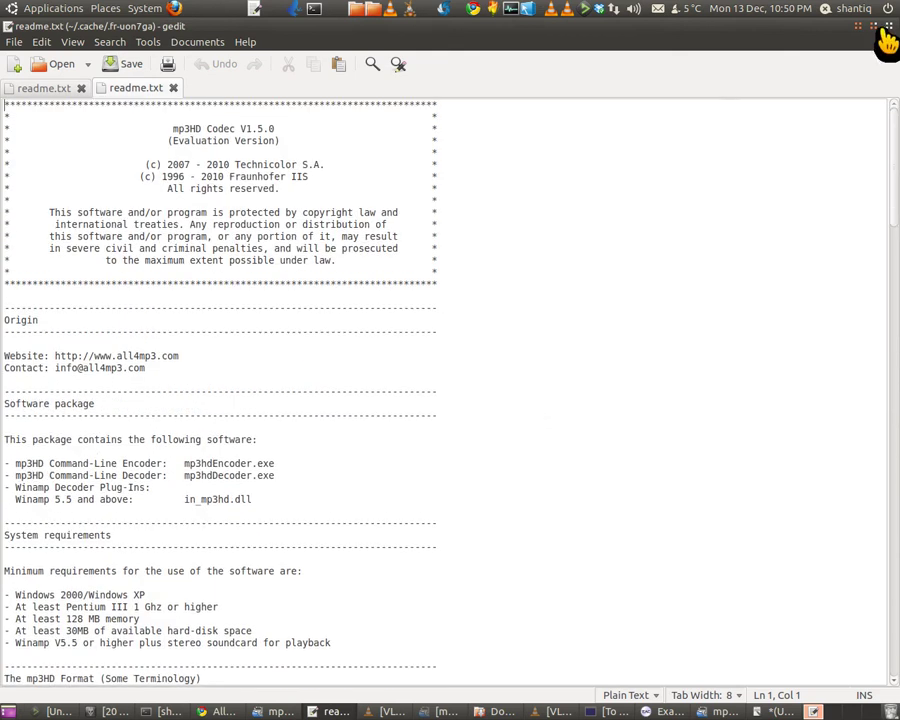
pyautogui.hotkey('ctrl', 'q')
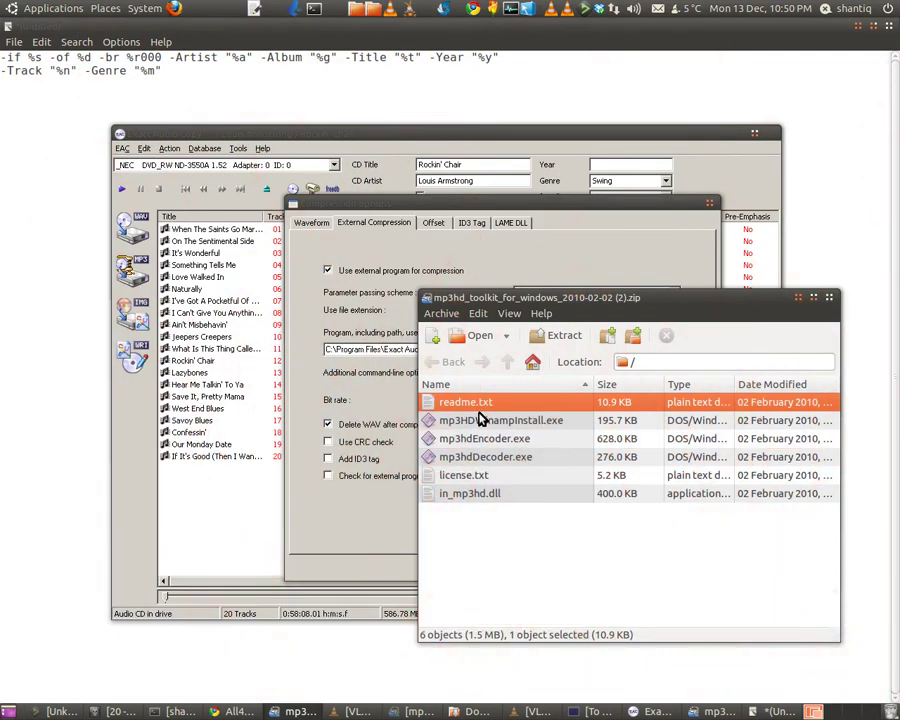
pyautogui.click(463, 476)
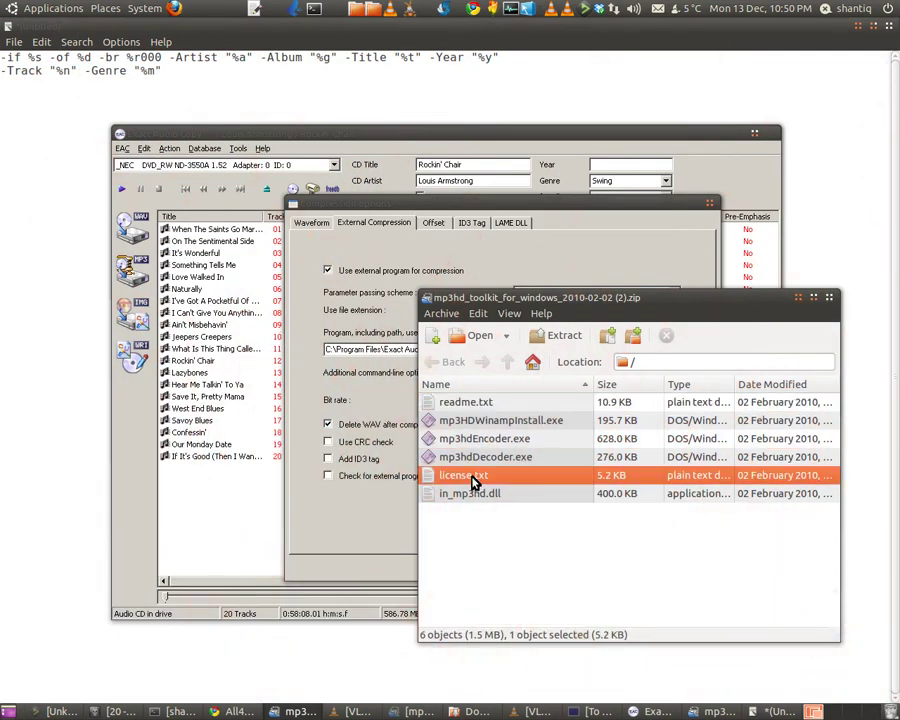
pyautogui.doubleClick(475, 483)
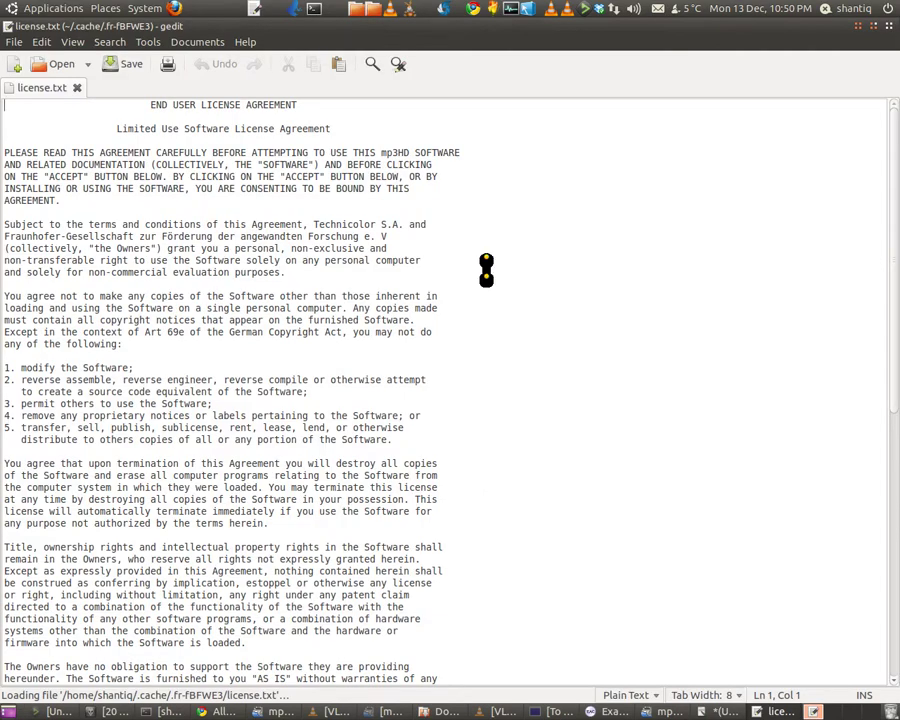
pyautogui.scroll(-4, 575, 323)
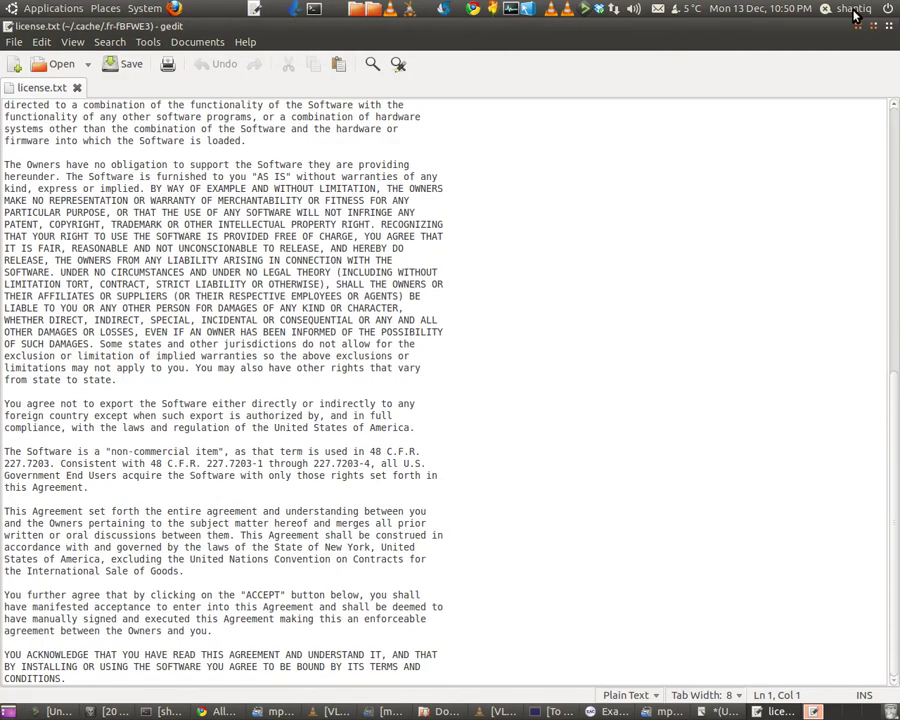
pyautogui.click(857, 26)
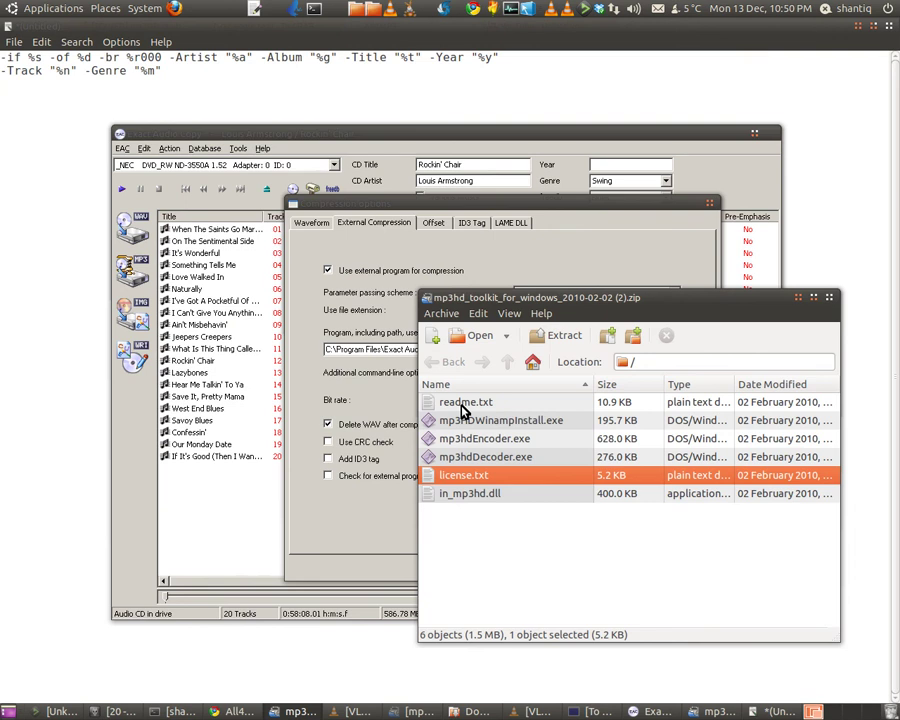
# Reopen readme.txt, scroll to the EAC steps, and select the two recommended option lines
pyautogui.doubleClick(462, 406)
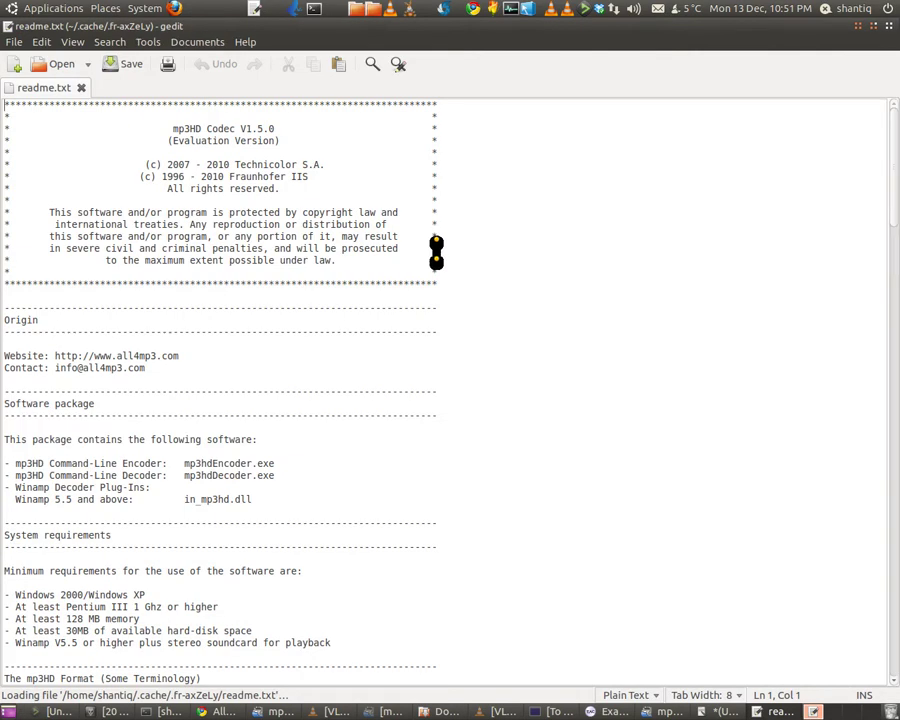
pyautogui.scroll(-2, 509, 320)
pyautogui.scroll(-12, 509, 320)
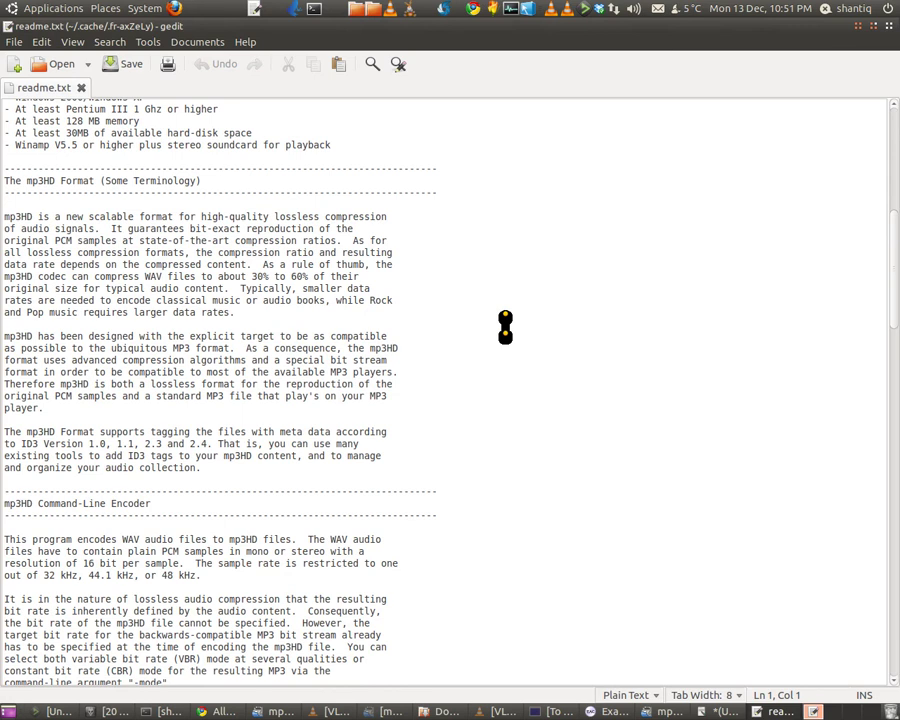
pyautogui.scroll(-15, 505, 330)
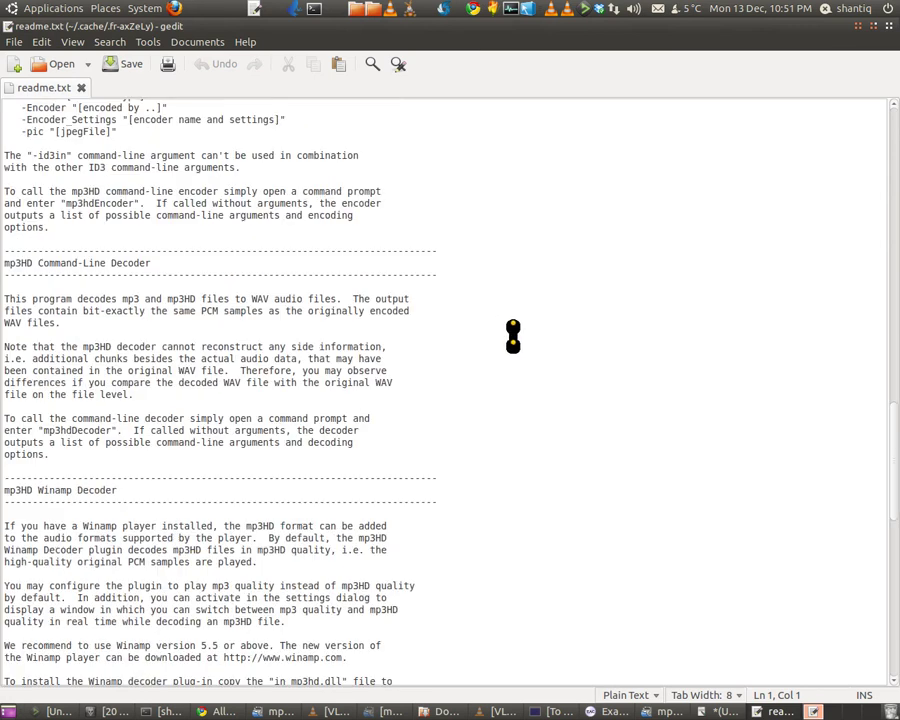
pyautogui.scroll(-14, 512, 336)
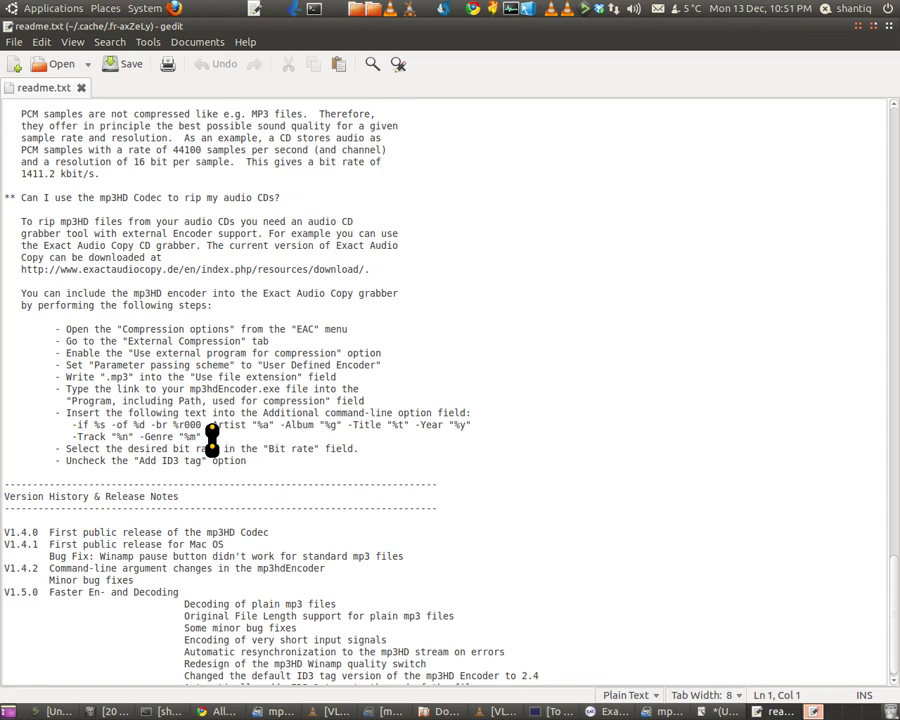
pyautogui.moveTo(203, 440); pyautogui.dragTo(68, 424)
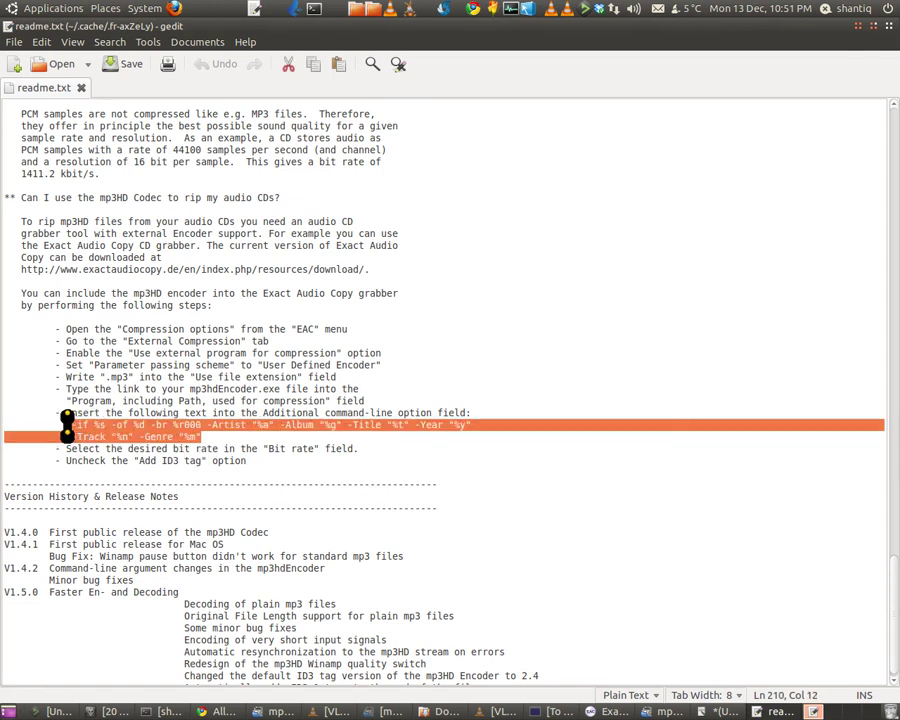
# Bring the readme back to the front and reselect the '-if %s … -Genre "%m"' lines
pyautogui.click(655, 711)
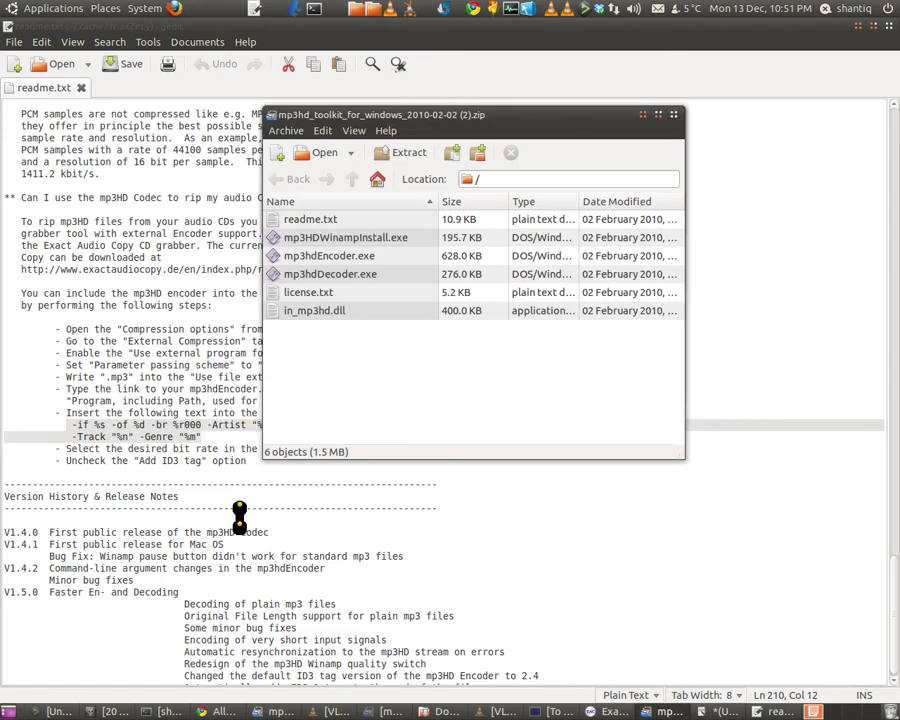
pyautogui.click(731, 575)
pyautogui.moveTo(206, 438); pyautogui.dragTo(71, 426)
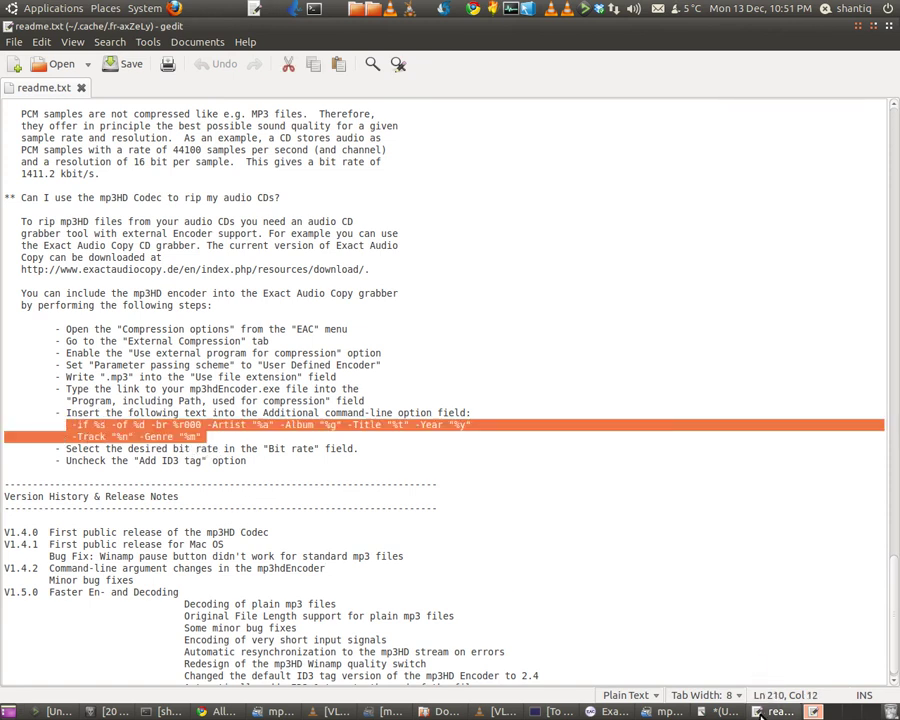
# Confirm the compression options and rip track 02, On The Sentimental Side, compressed to the Desktop
pyautogui.click(614, 711)
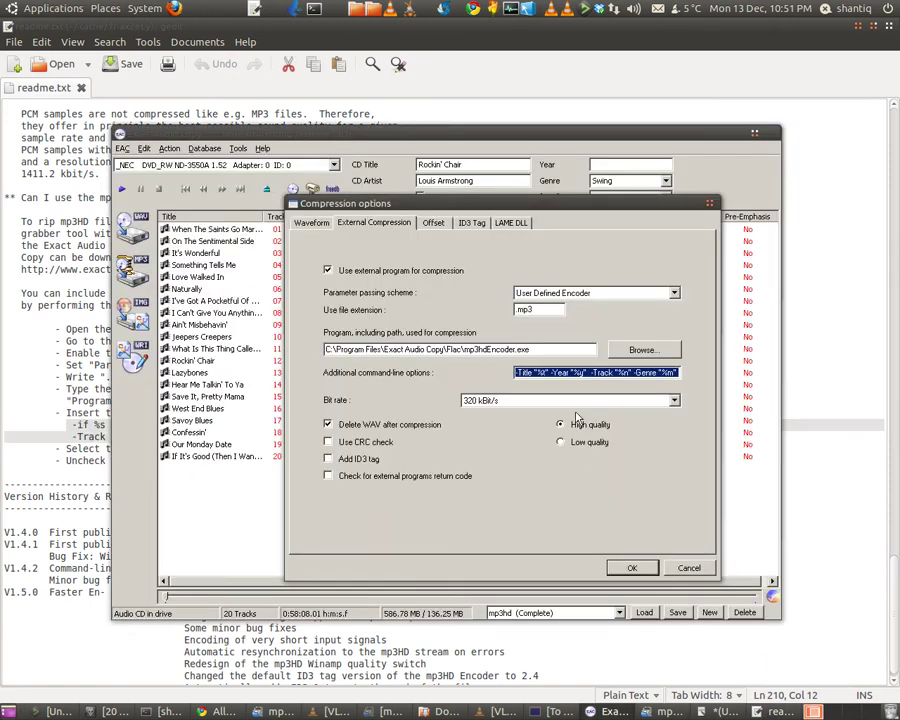
pyautogui.click(632, 571)
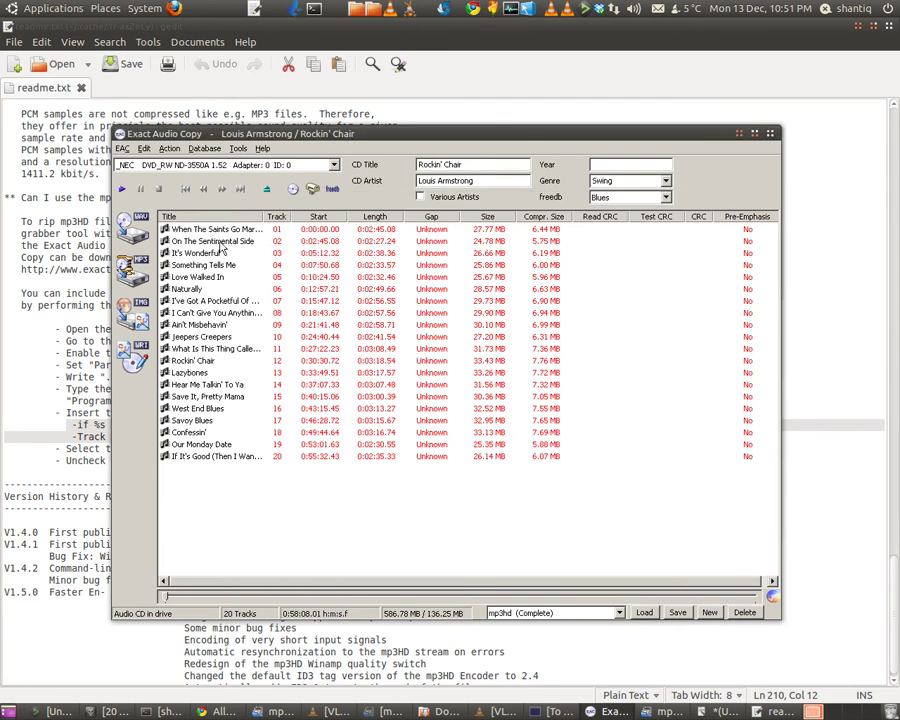
pyautogui.rightClick(232, 243)
pyautogui.moveTo(283, 261)
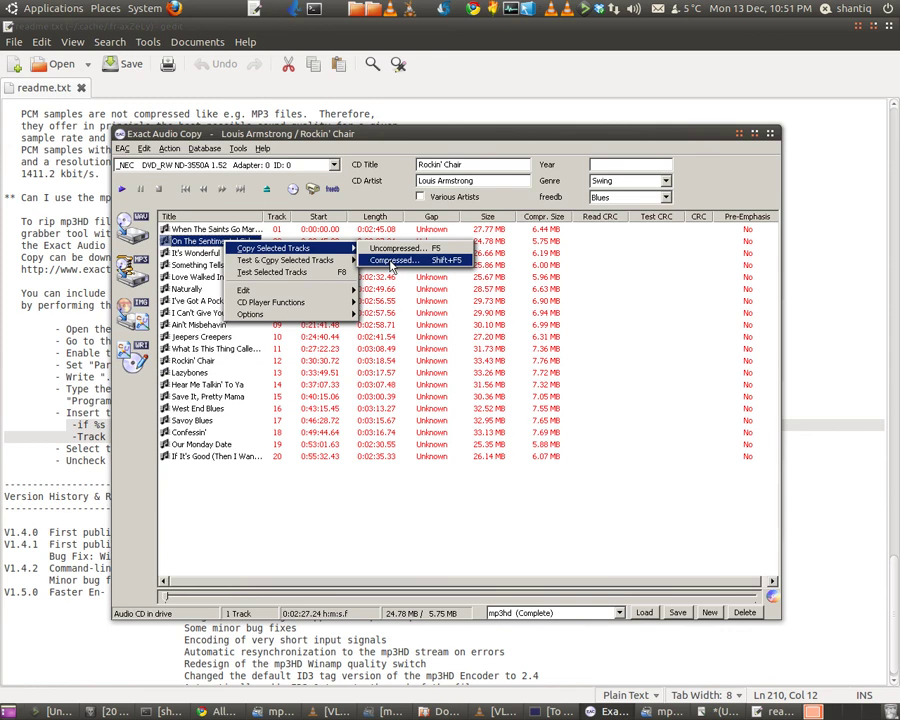
pyautogui.click(391, 262)
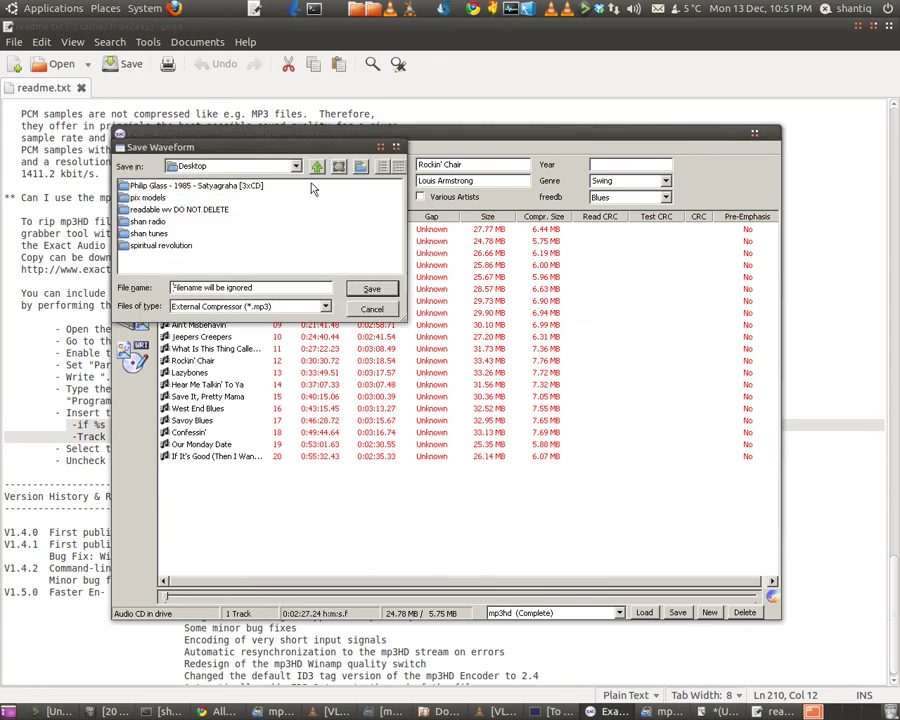
pyautogui.click(297, 167)
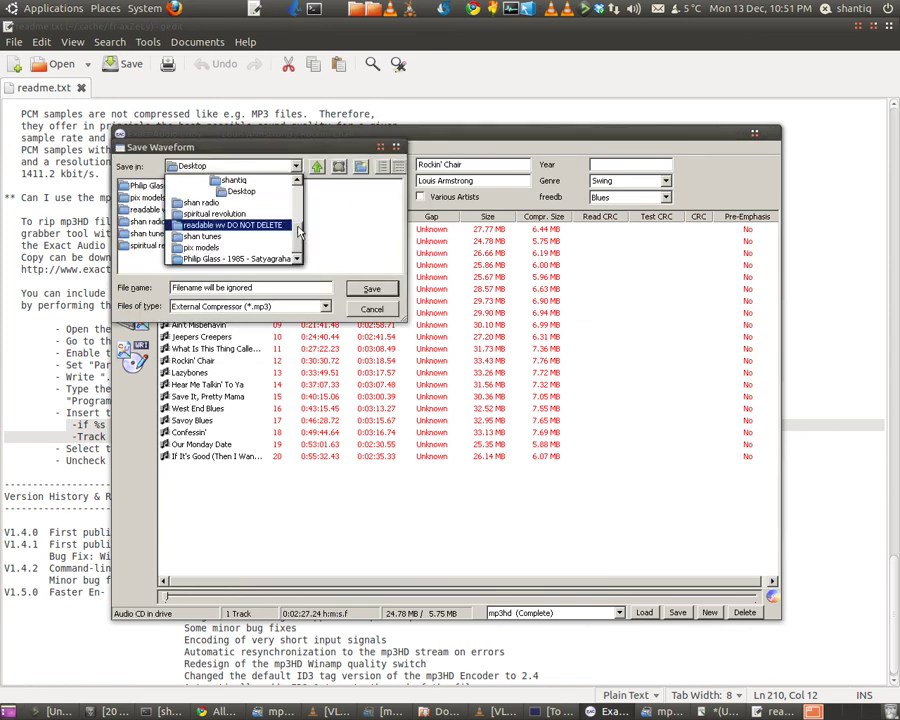
pyautogui.click(186, 183)
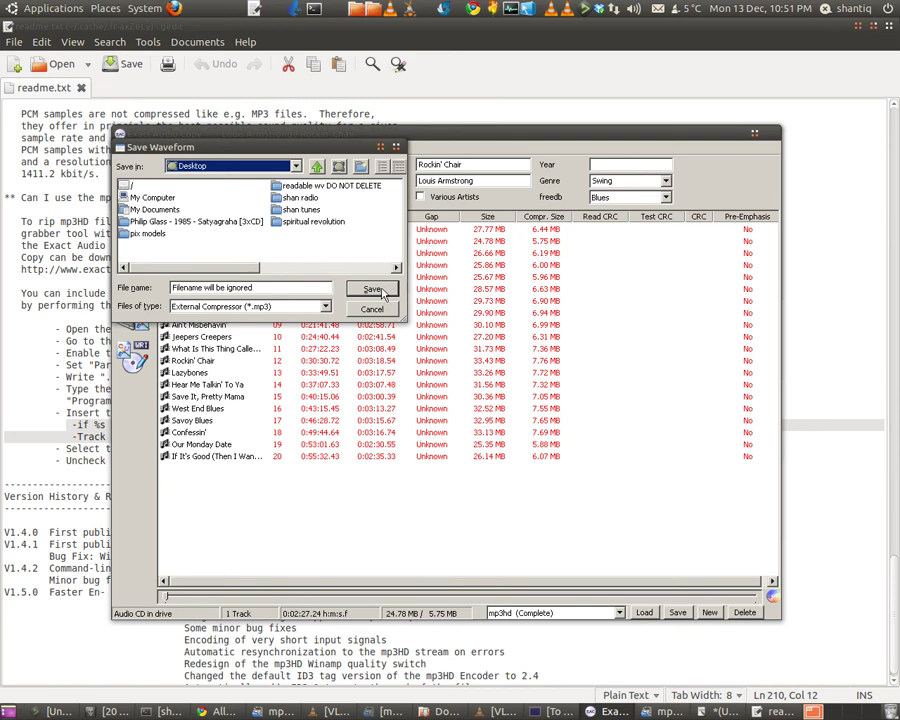
pyautogui.click(374, 290)
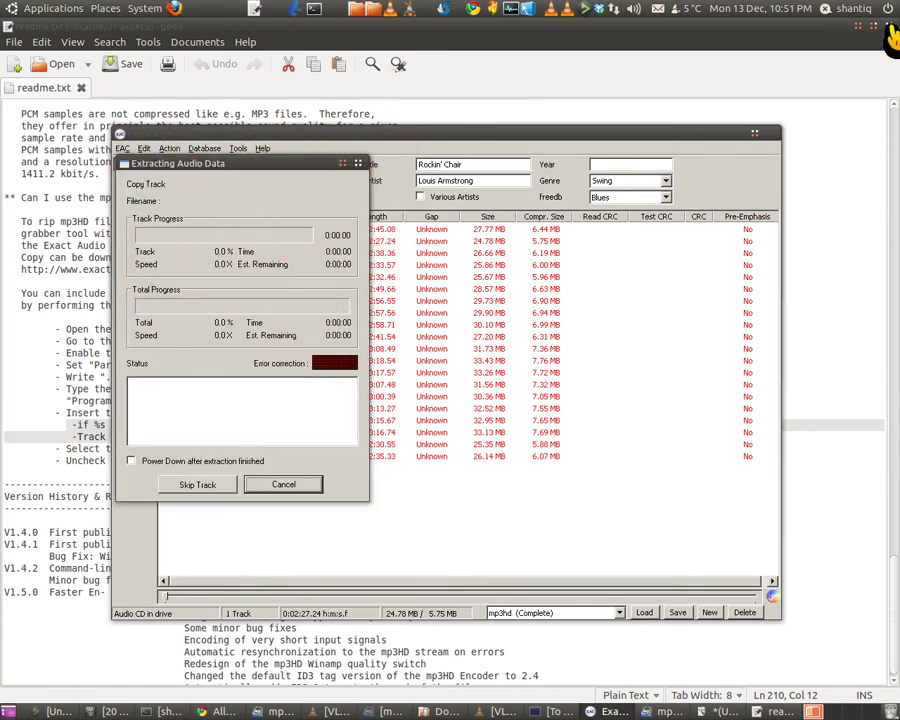
# Close both text editor windows and hide the file browser and web browser
pyautogui.click(888, 28)
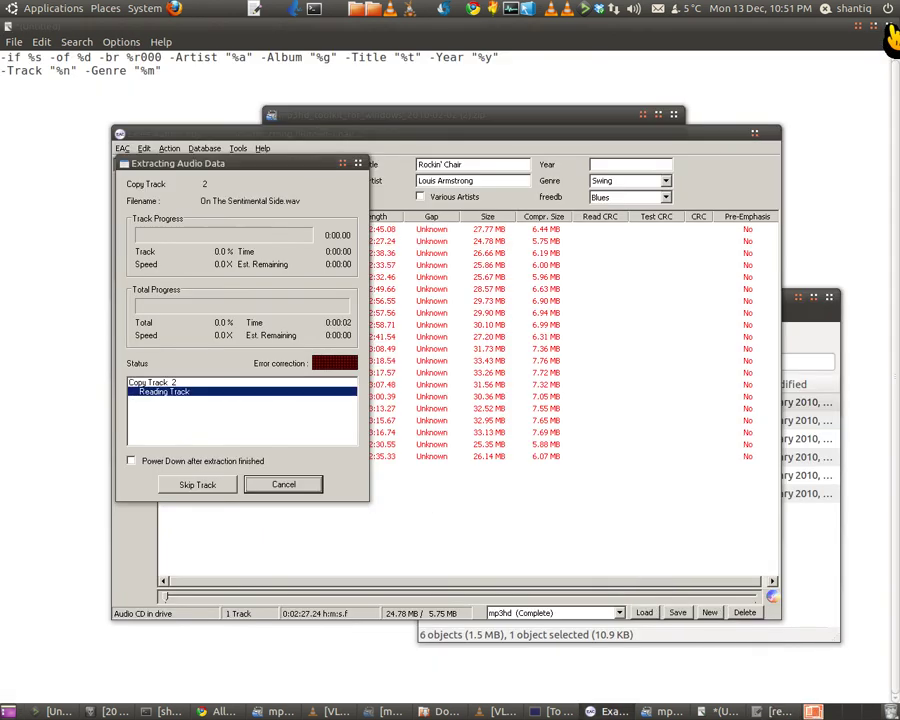
pyautogui.click(888, 28)
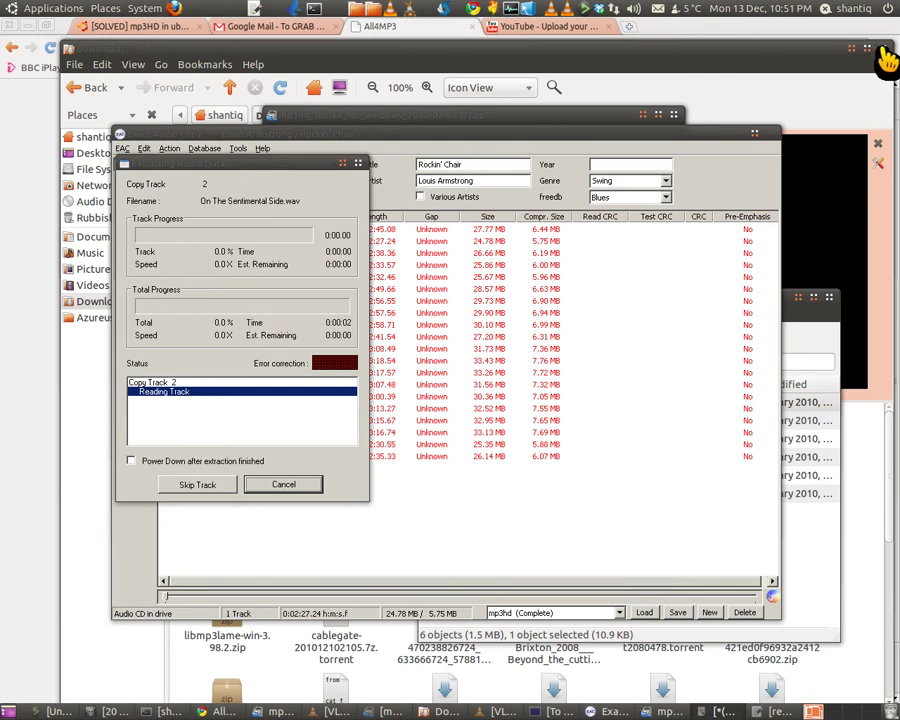
pyautogui.click(887, 60)
pyautogui.click(887, 60)
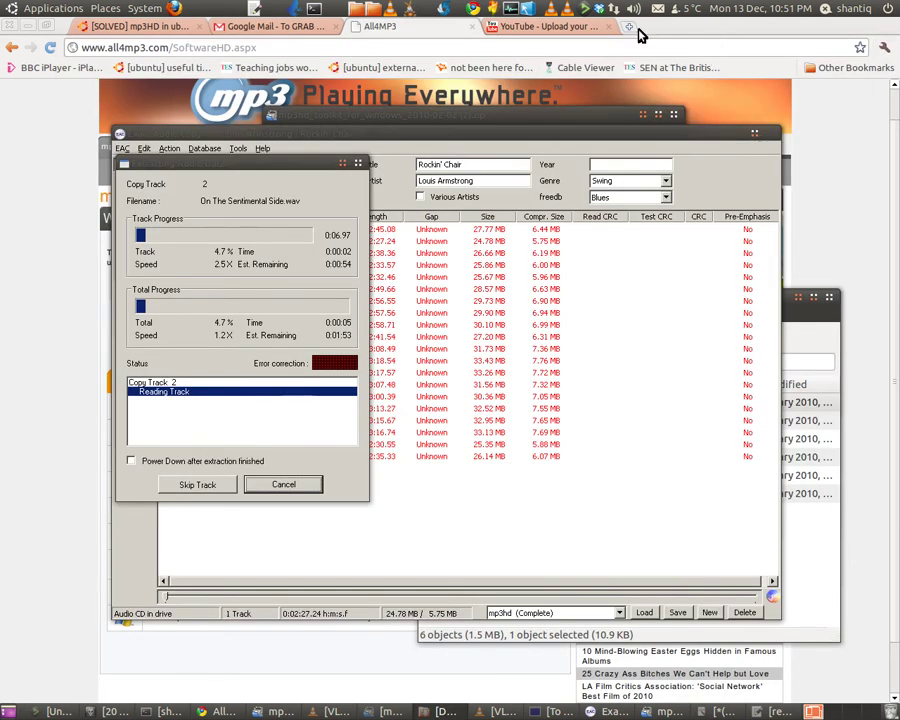
pyautogui.click(26, 25)
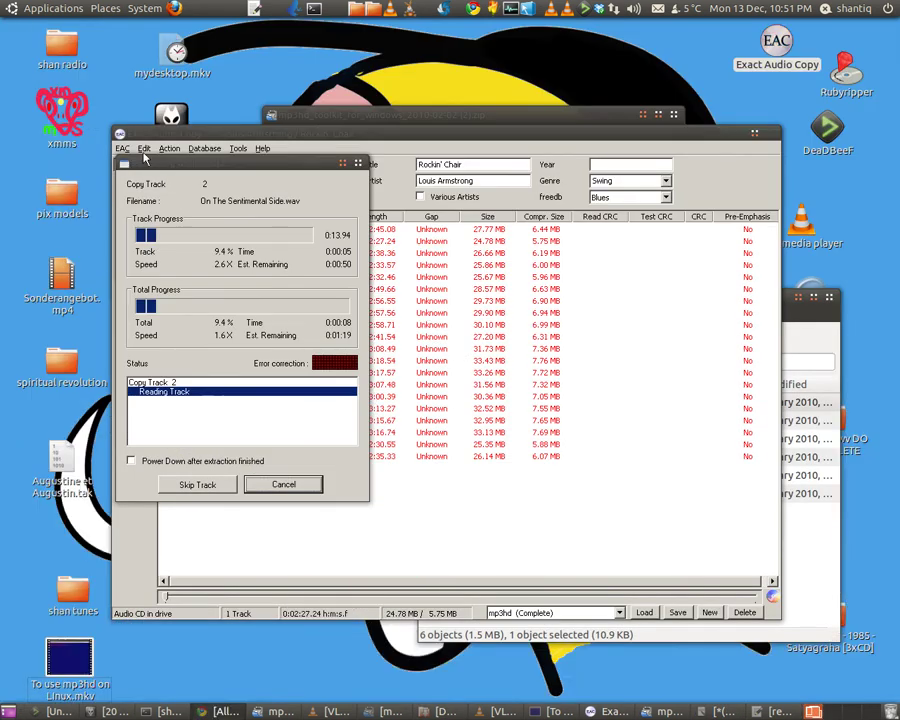
# Move the extraction dialog aside, minimize the file browser, and reposition the archive and EAC windows
pyautogui.moveTo(225, 175); pyautogui.dragTo(517, 281)
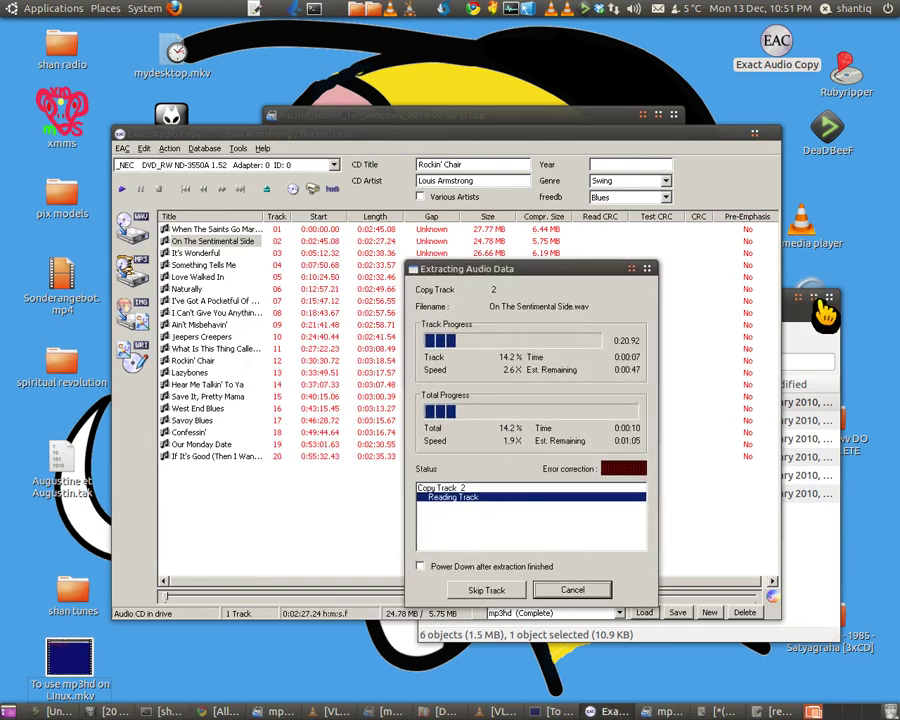
pyautogui.click(813, 297)
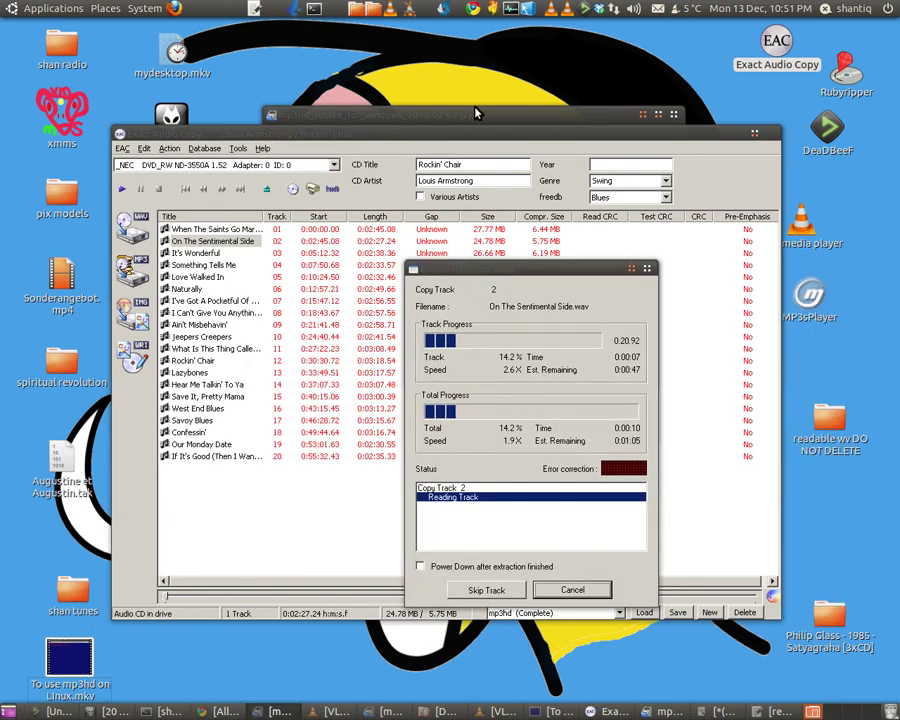
pyautogui.moveTo(479, 115); pyautogui.dragTo(740, 700)
pyautogui.moveTo(193, 129); pyautogui.dragTo(348, 43)
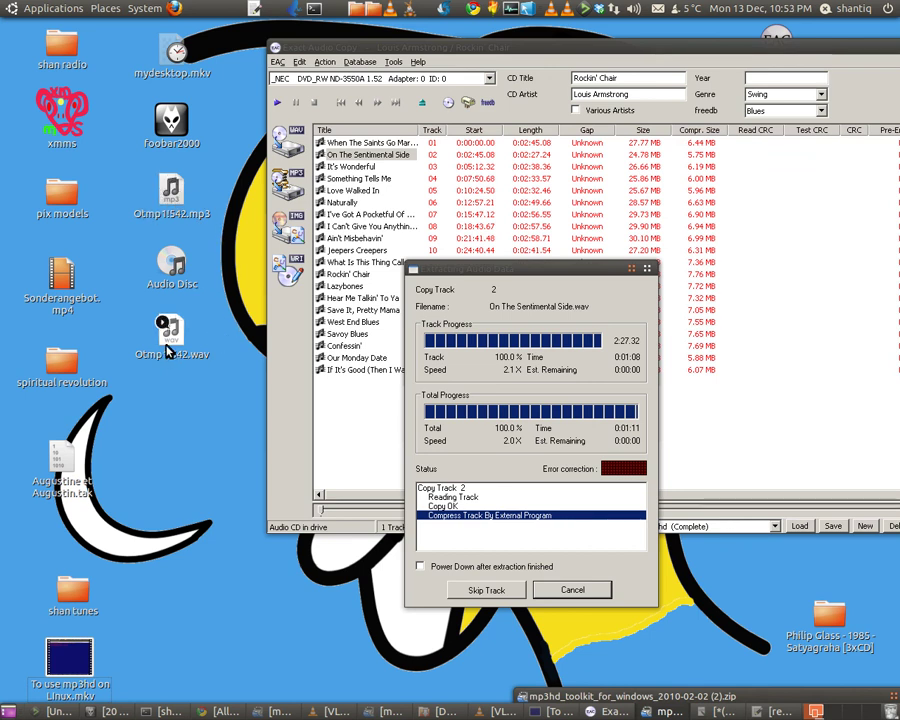
# Wait for track 02 to read Copy OK, compress, and reach Audio Extraction Complete
pyautogui.moveTo(176, 200)
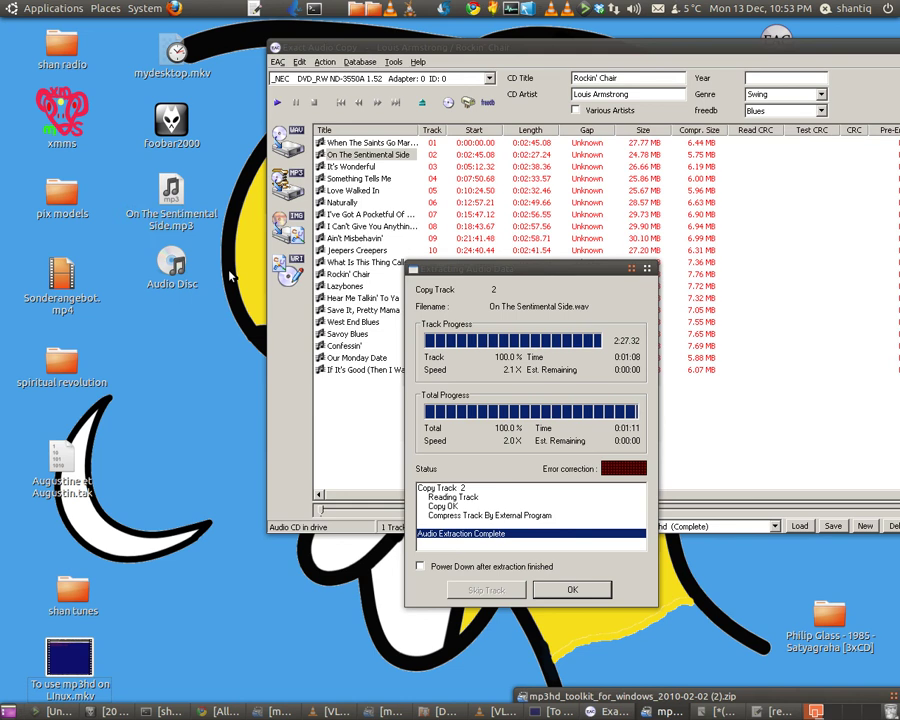
pyautogui.rightClick(169, 199)
pyautogui.click(228, 453)
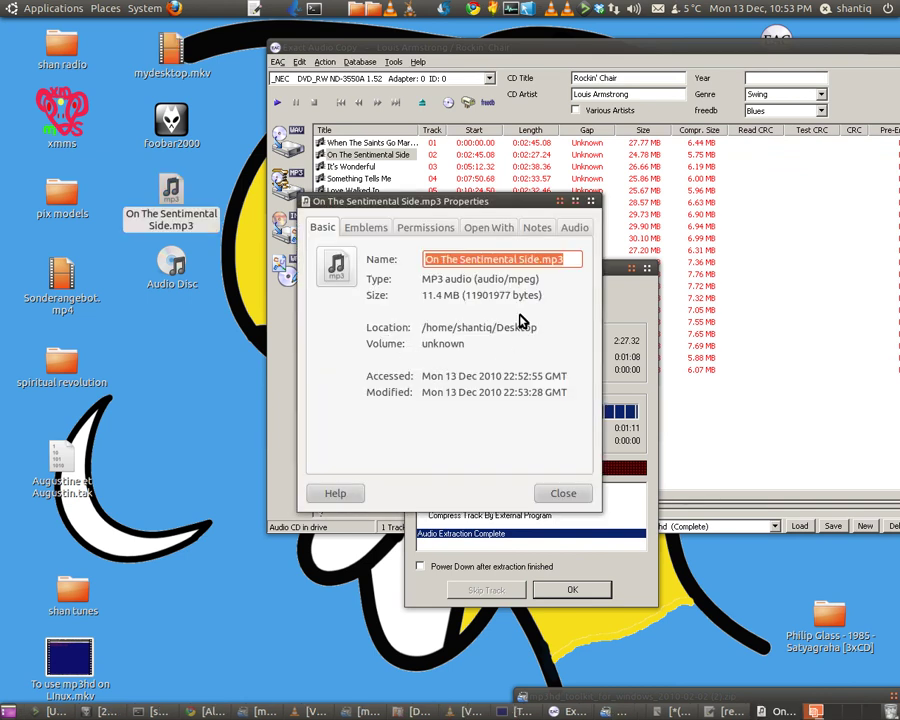
pyautogui.click(575, 228)
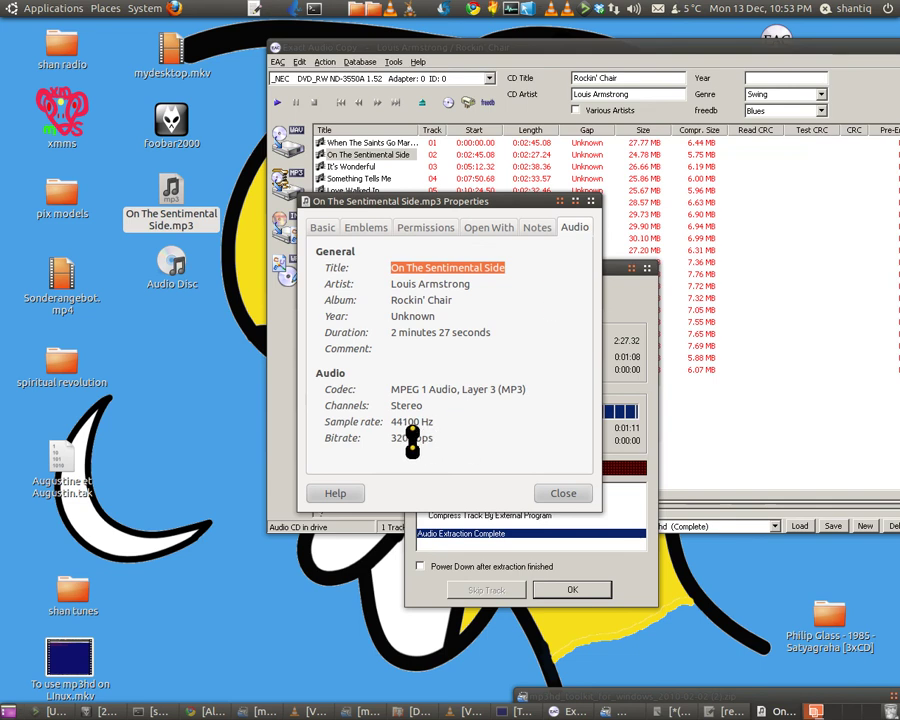
pyautogui.click(564, 494)
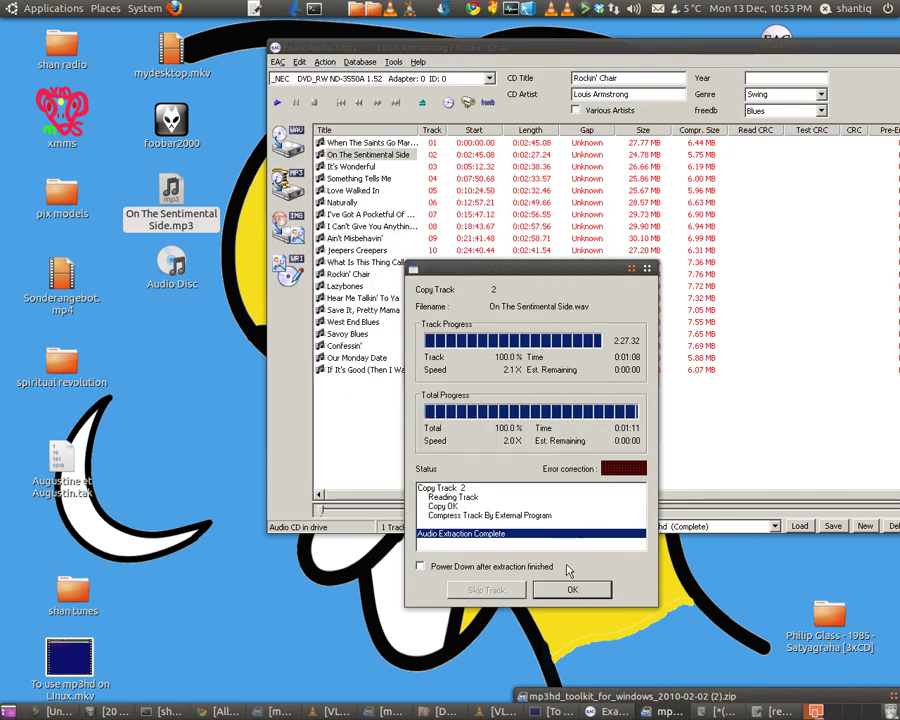
# Dismiss the extraction and status reports, then review the mp3hdEncoder.exe 320 kBit/s compression settings
pyautogui.click(570, 589)
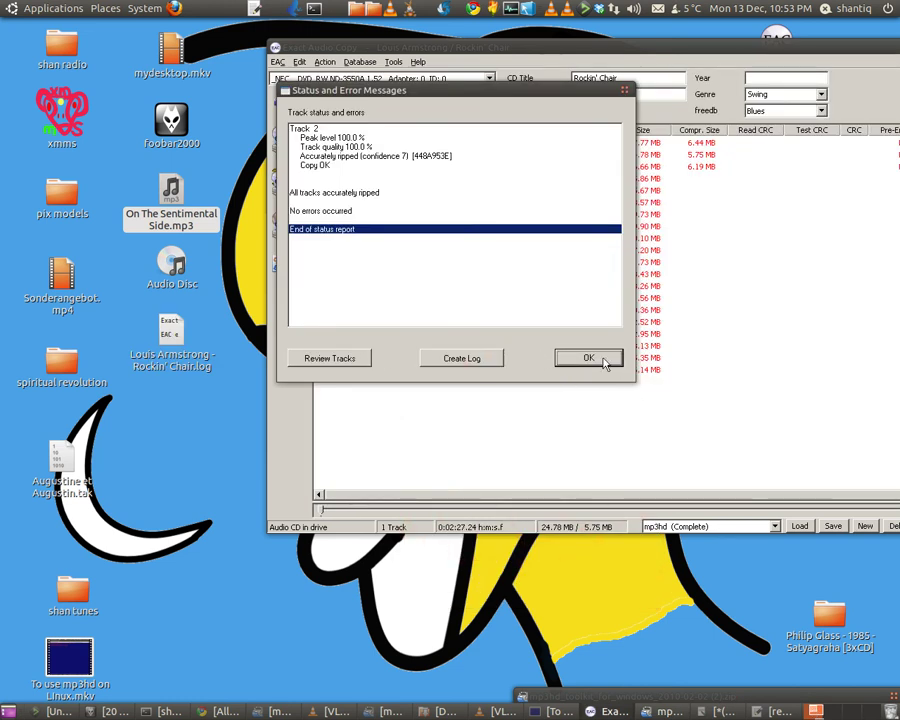
pyautogui.click(603, 363)
pyautogui.click(589, 409)
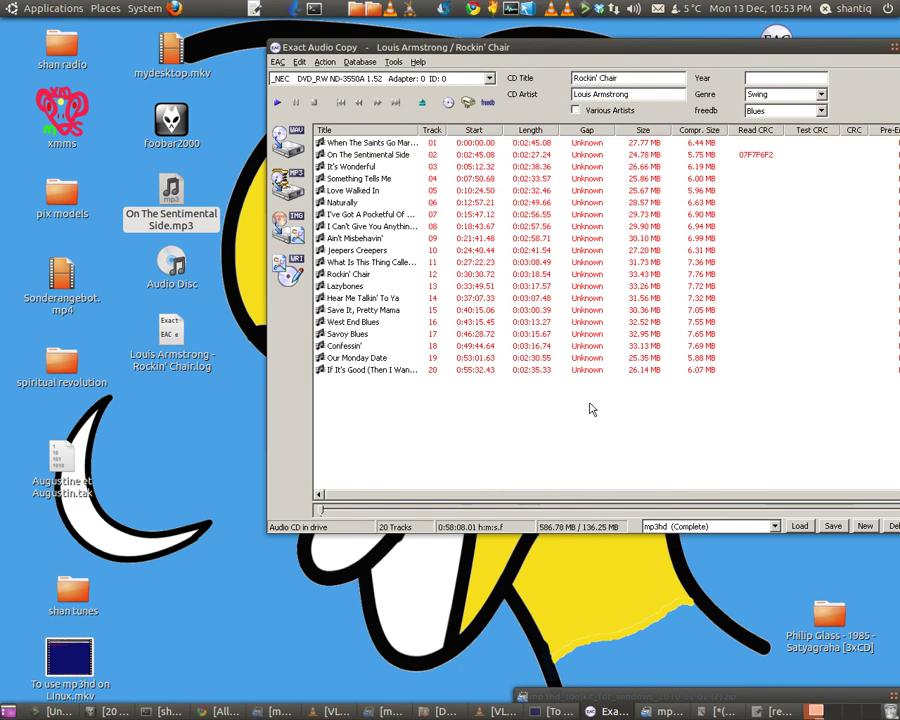
pyautogui.press('F11')
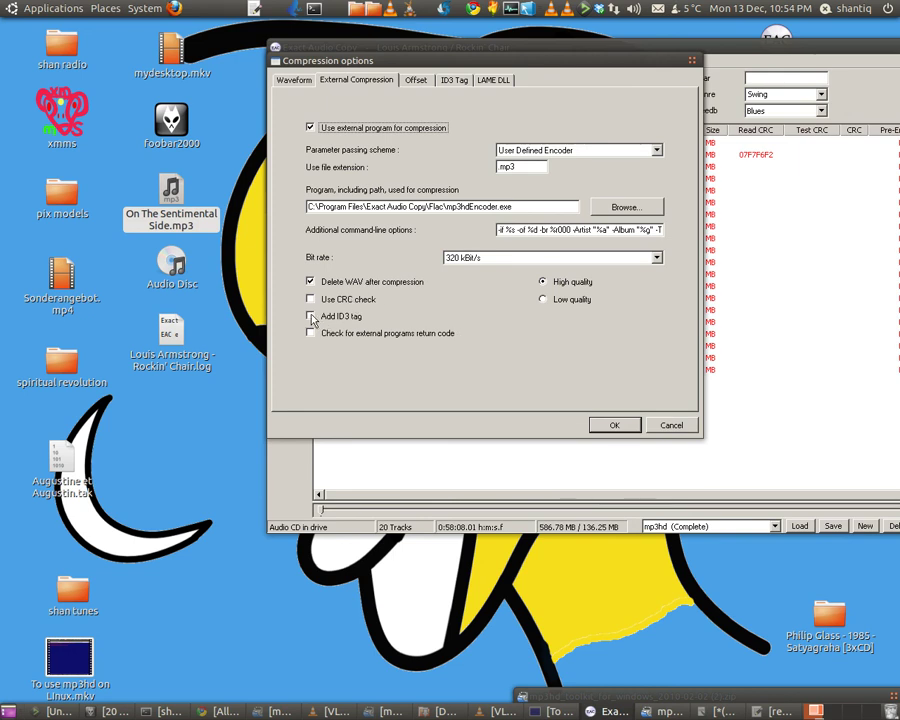
pyautogui.click(630, 427)
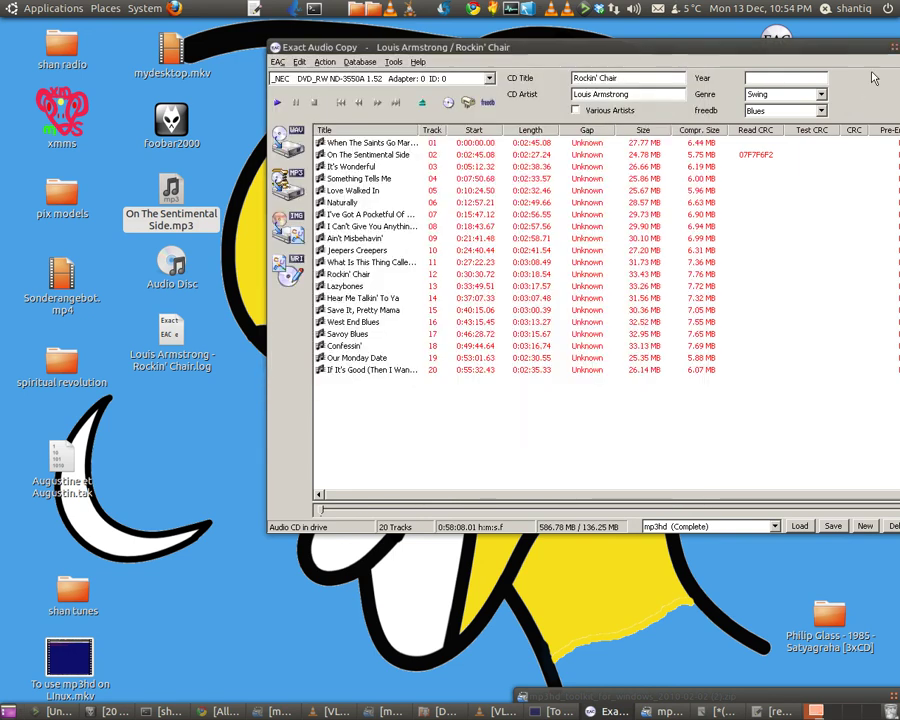
# Minimize EAC, centre the MP3sPlayer icon, and briefly view then minimize Chrome's All4MP3 page
pyautogui.moveTo(594, 37); pyautogui.dragTo(513, 404)
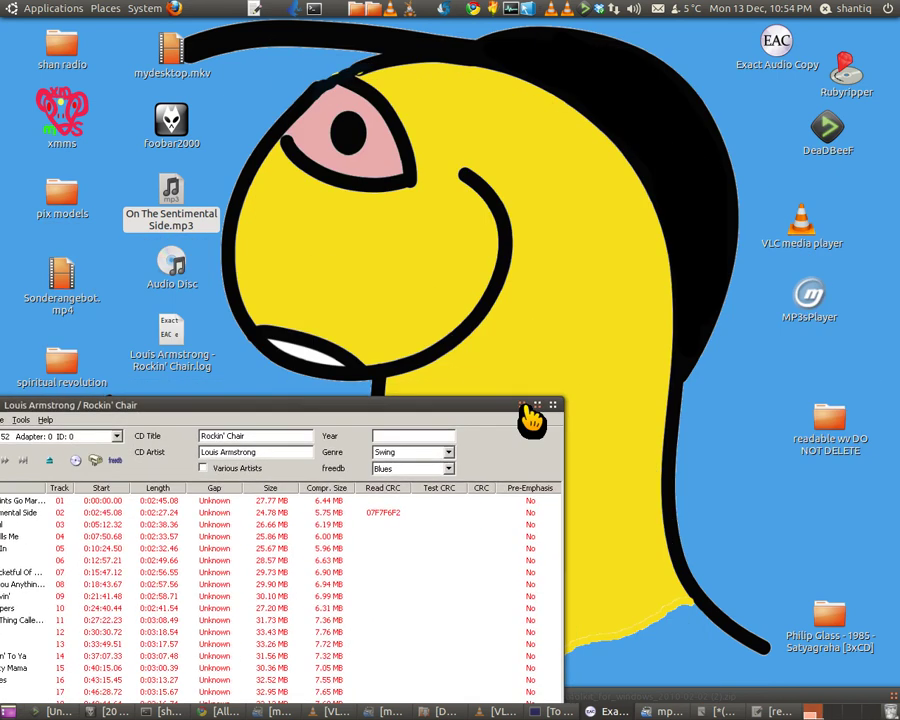
pyautogui.click(530, 404)
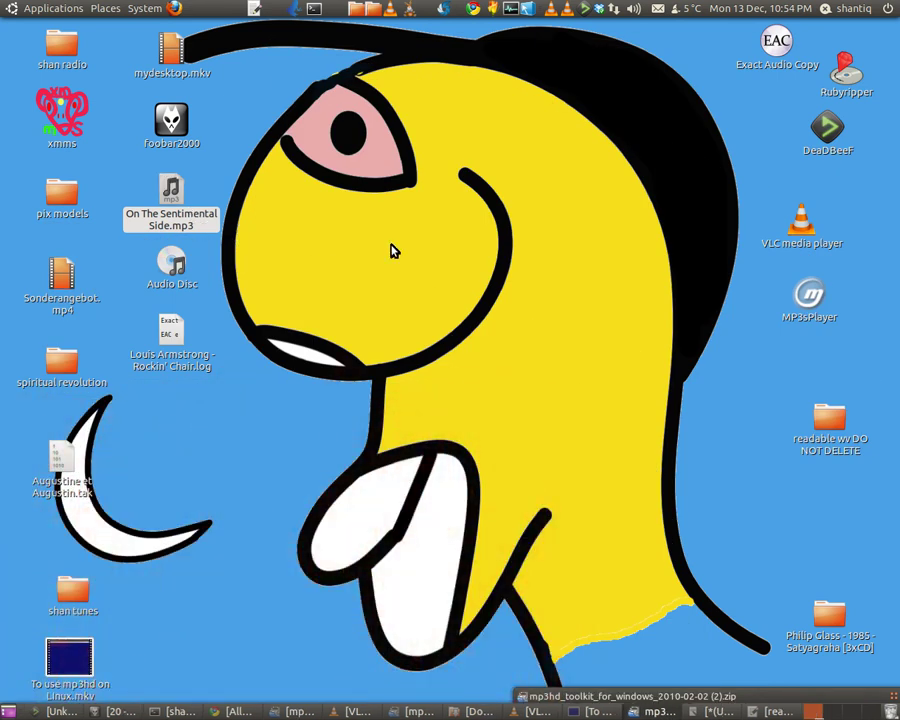
pyautogui.moveTo(815, 305); pyautogui.dragTo(388, 252)
pyautogui.click(435, 248)
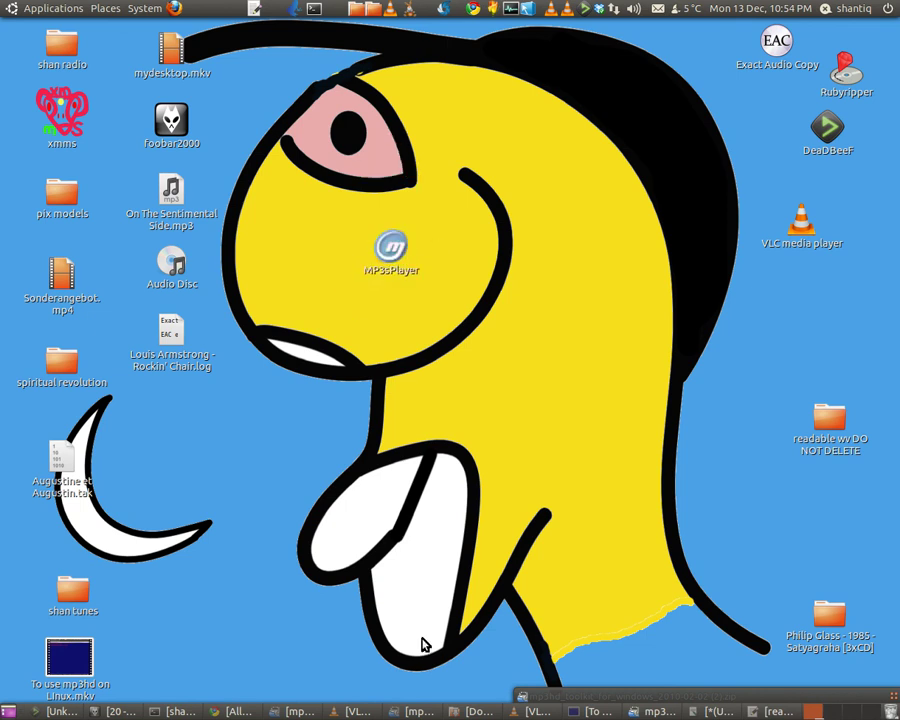
pyautogui.click(237, 711)
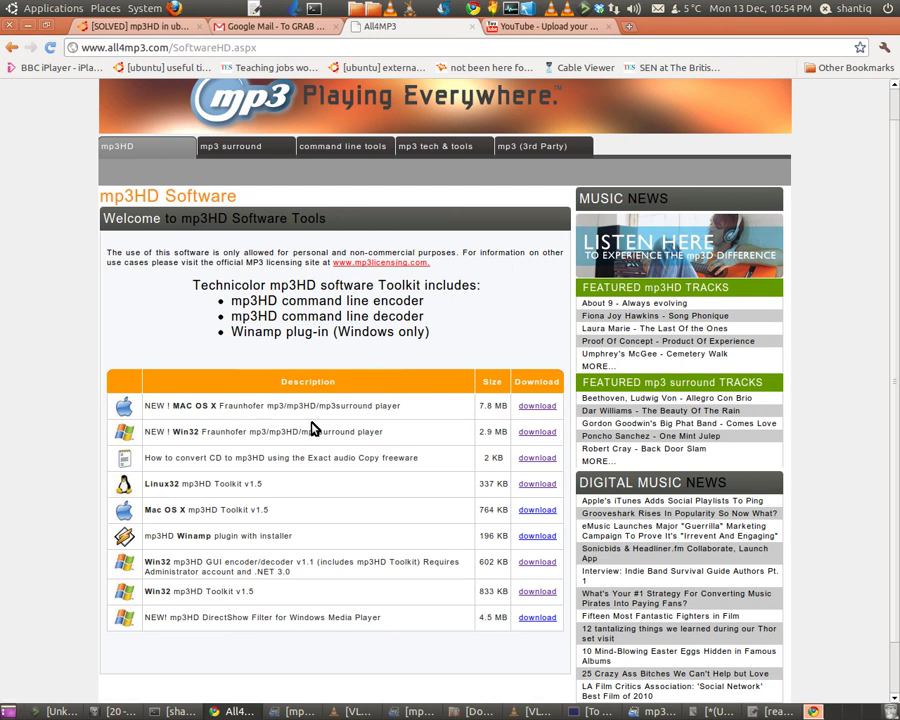
pyautogui.click(27, 25)
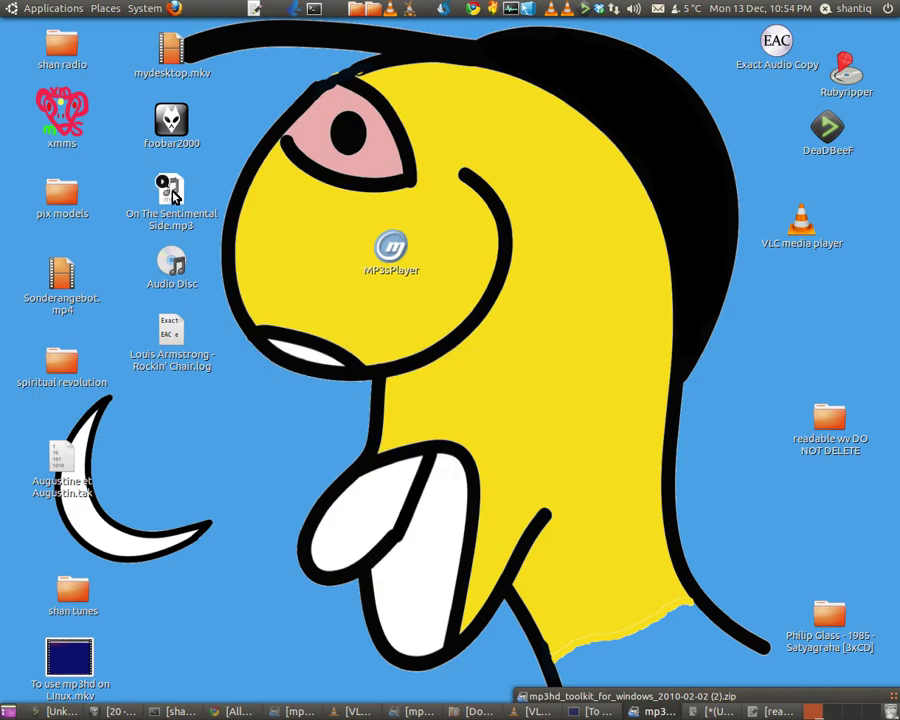
# Drop On The Sentimental Side.mp3 onto MP3sPlayer to play it as mp3HD, then stop it
pyautogui.moveTo(172, 190); pyautogui.dragTo(393, 246)
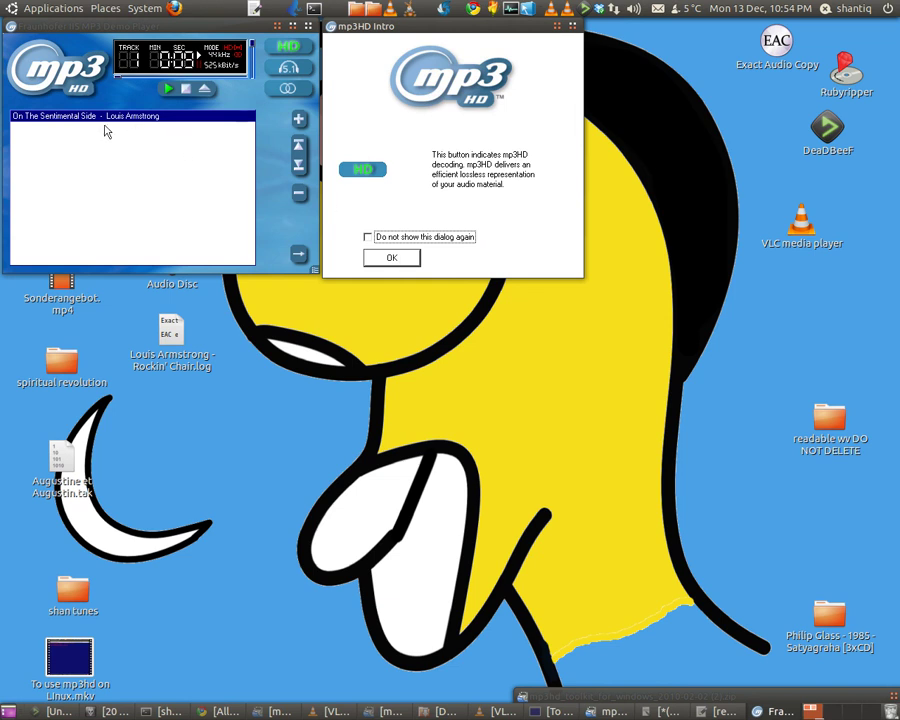
pyautogui.click(185, 88)
pyautogui.click(185, 90)
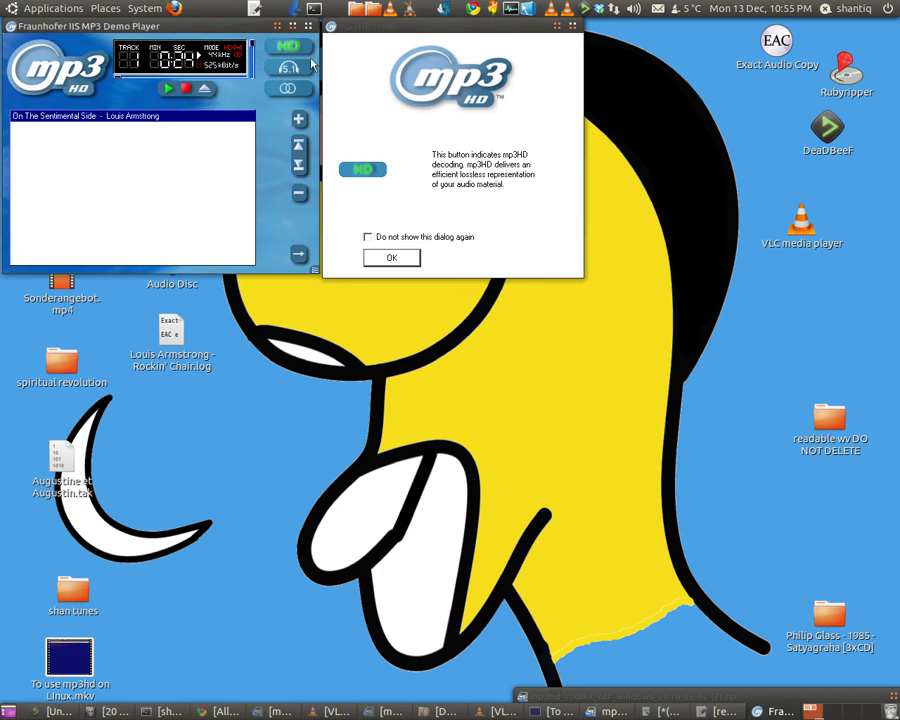
# Launch DeaDBeeF and move the mp3HD player out of its way
pyautogui.doubleClick(826, 130)
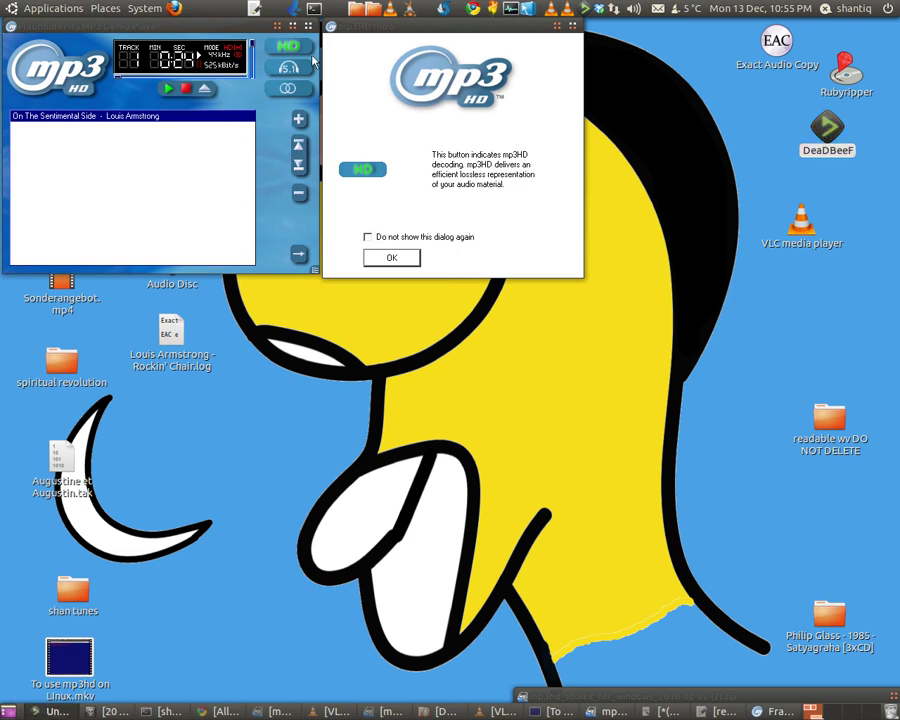
pyautogui.moveTo(256, 30); pyautogui.dragTo(70, 552)
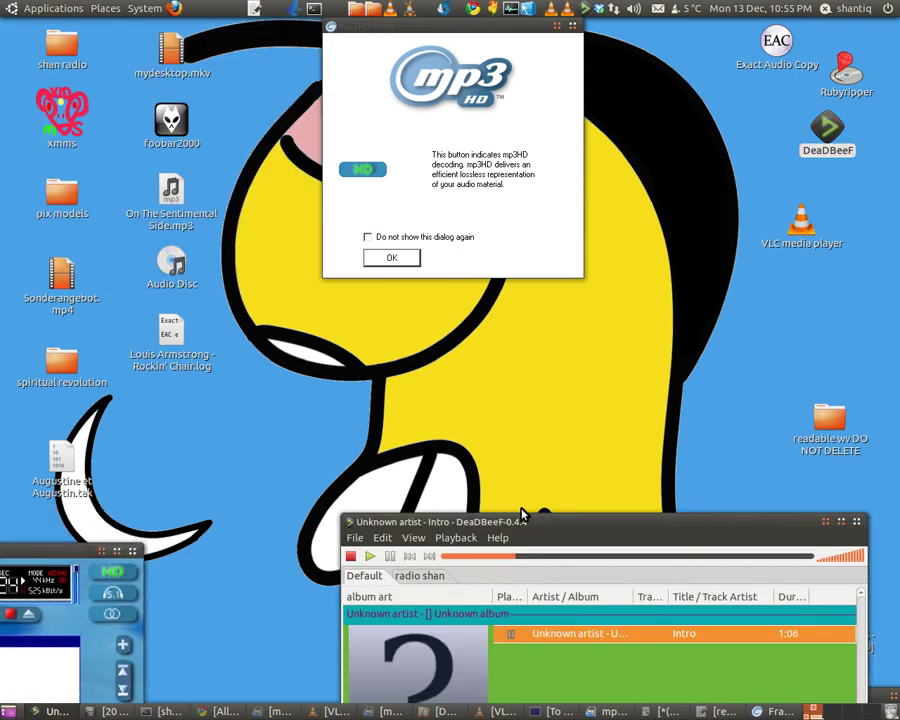
pyautogui.moveTo(547, 527); pyautogui.dragTo(577, 177)
pyautogui.scroll(-2, 647, 342)
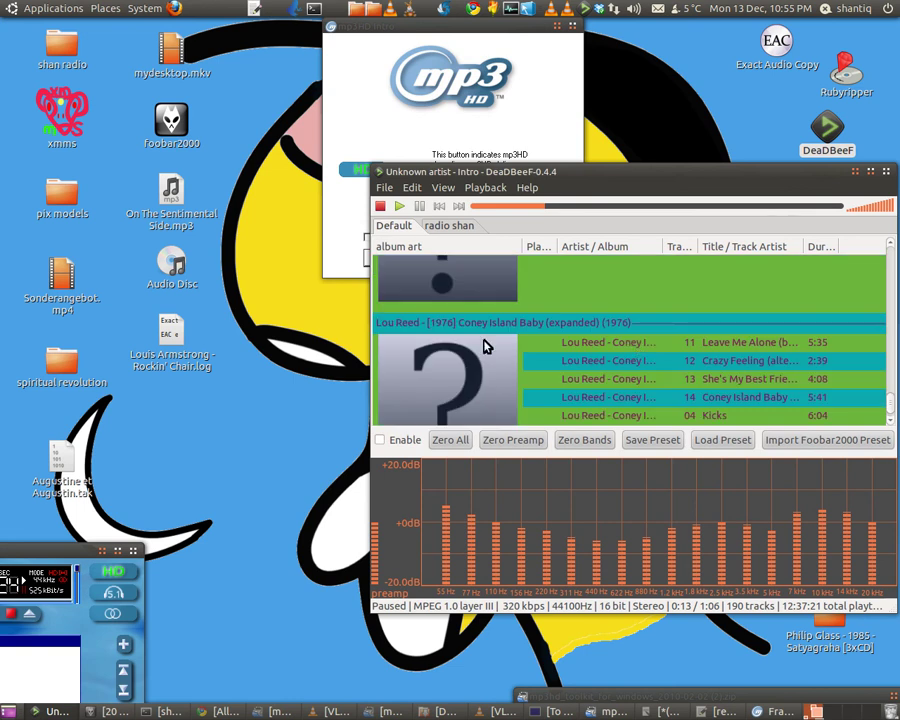
# Add On The Sentimental Side.mp3 to the DeaDBeeF playlist, enlarge the window, and play it
pyautogui.moveTo(175, 199); pyautogui.dragTo(594, 288)
pyautogui.scroll(2, 594, 289)
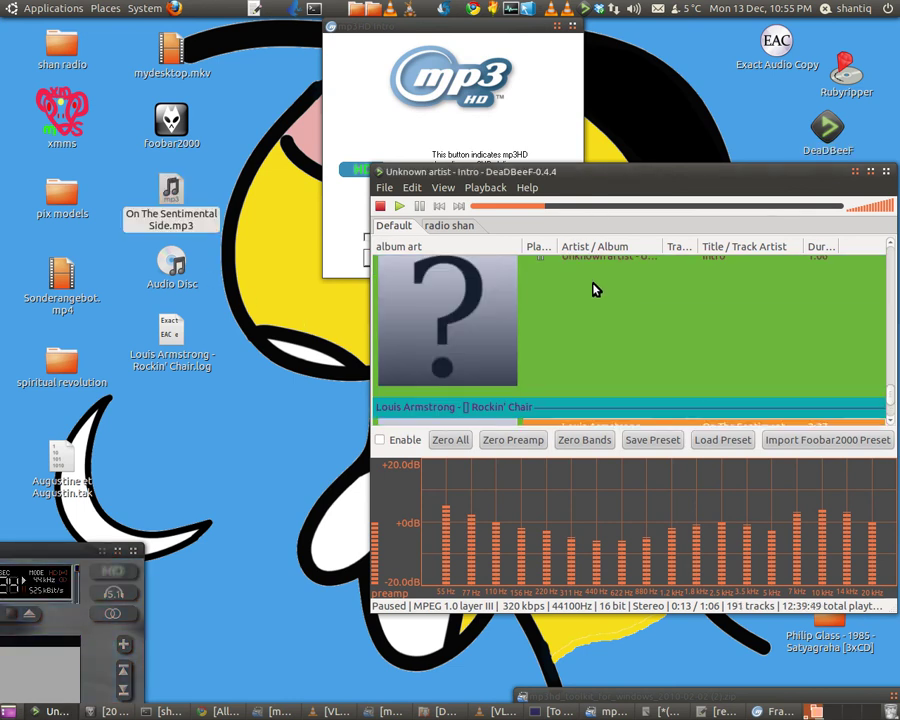
pyautogui.scroll(-2, 594, 289)
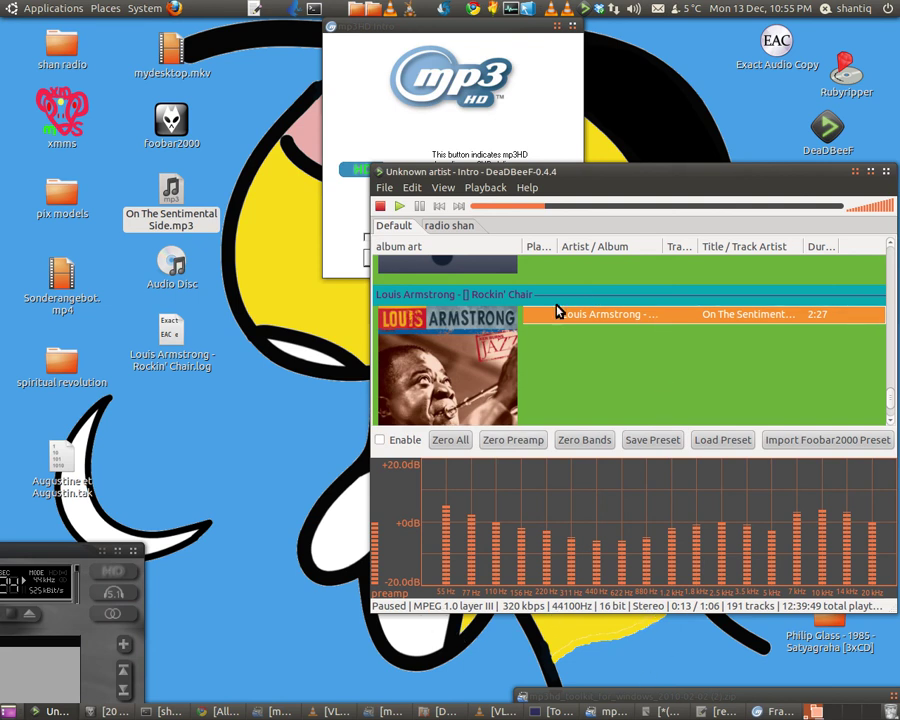
pyautogui.moveTo(602, 190); pyautogui.dragTo(494, 171)
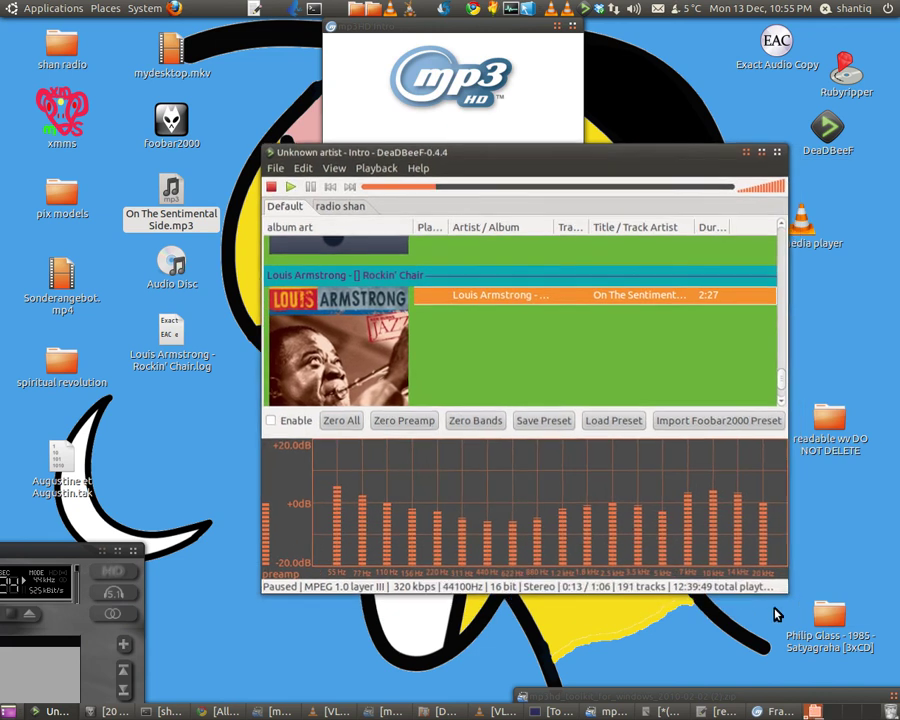
pyautogui.moveTo(780, 589); pyautogui.dragTo(878, 703)
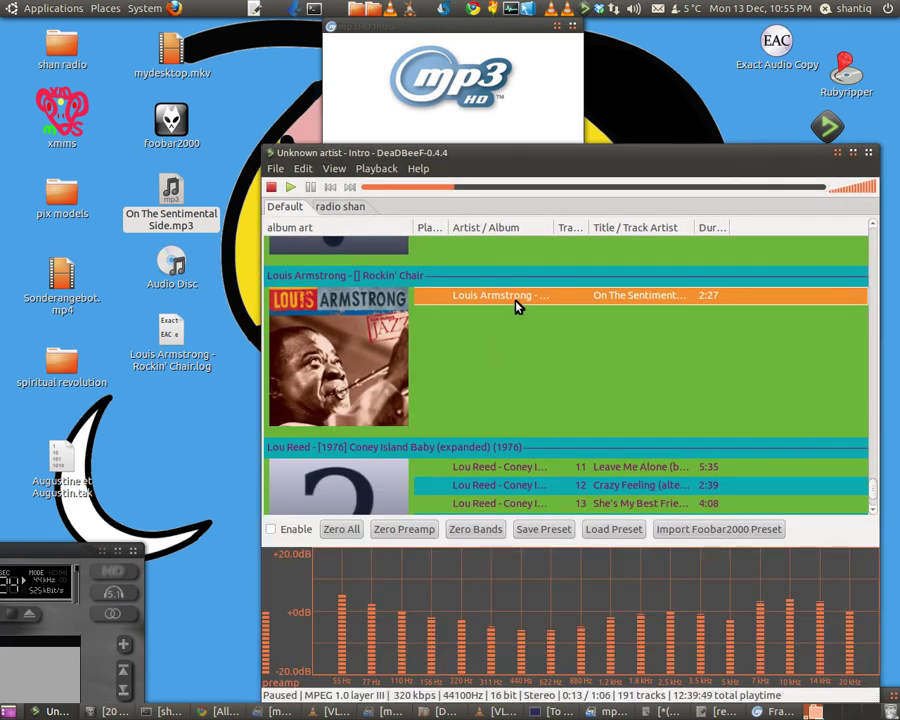
pyautogui.doubleClick(517, 302)
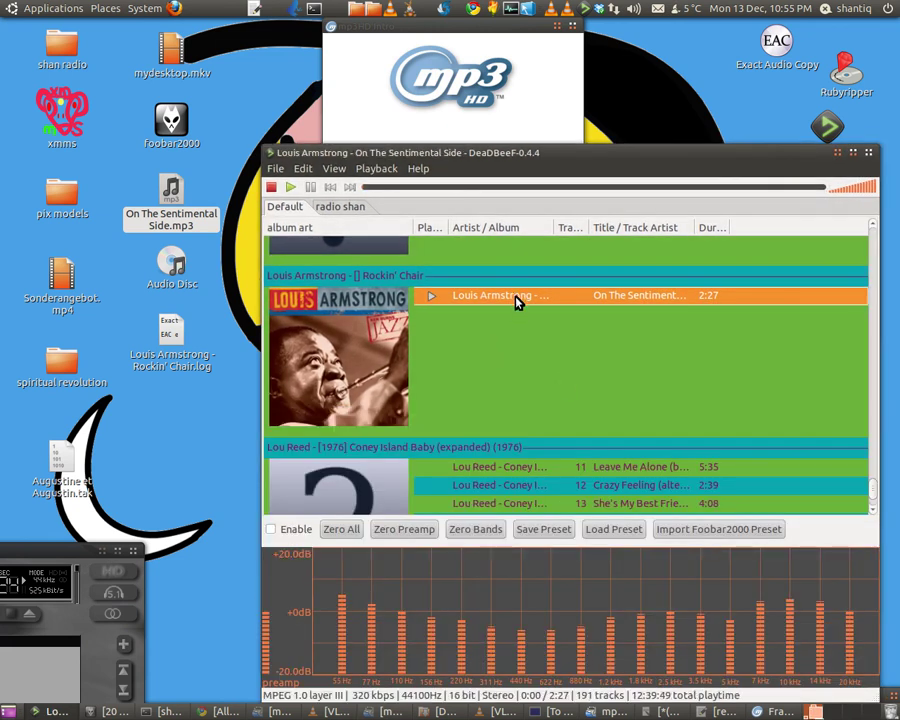
# Pause DeaDBeeF, uncover the frozen mp3HD player, and Force Quit it
pyautogui.click(311, 194)
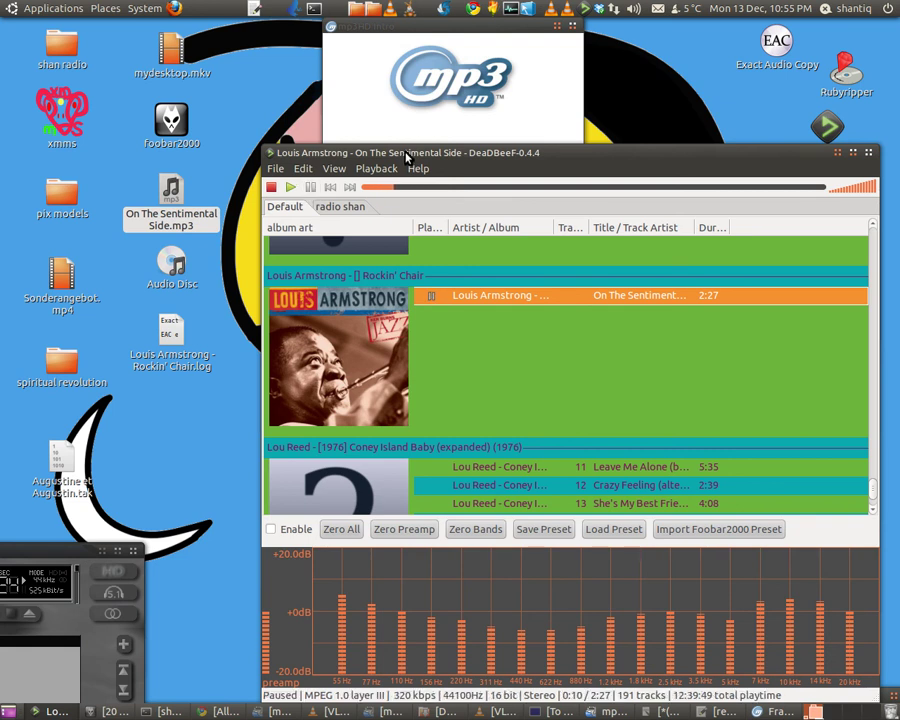
pyautogui.moveTo(400, 156); pyautogui.dragTo(669, 442)
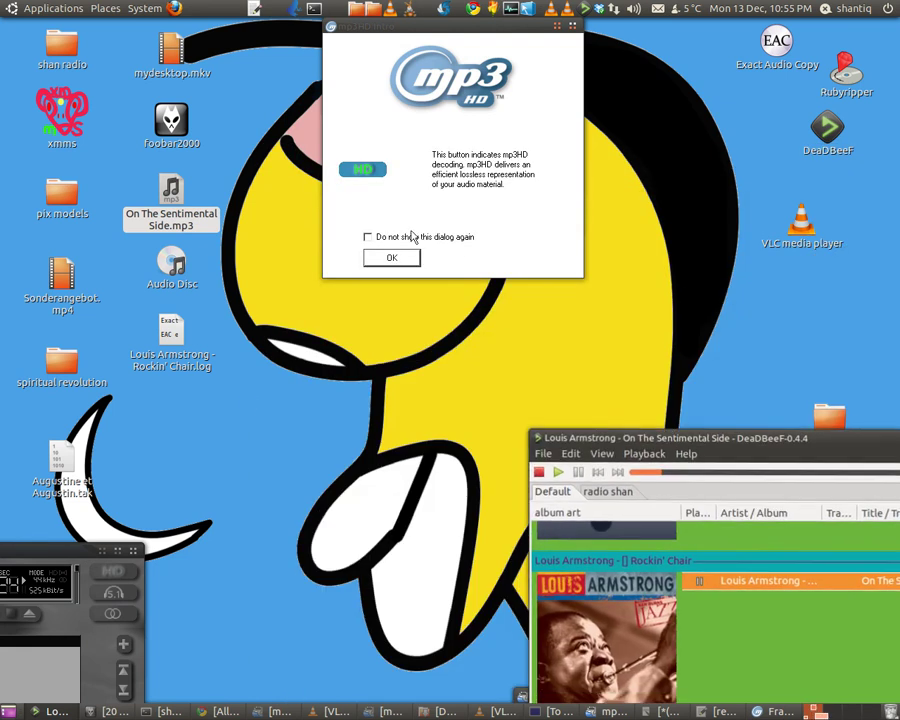
pyautogui.click(104, 555)
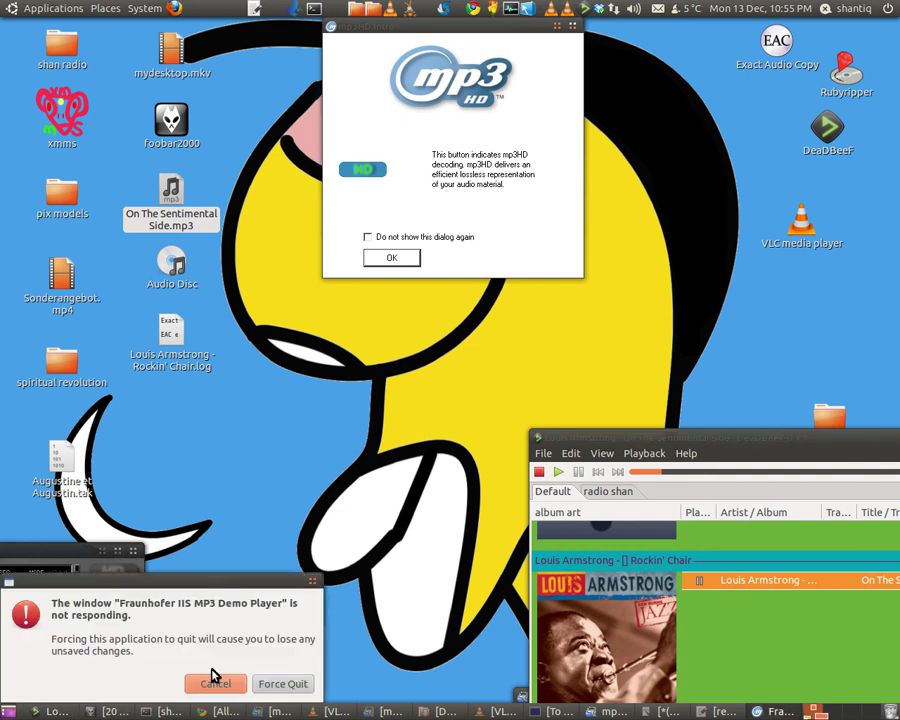
pyautogui.click(274, 686)
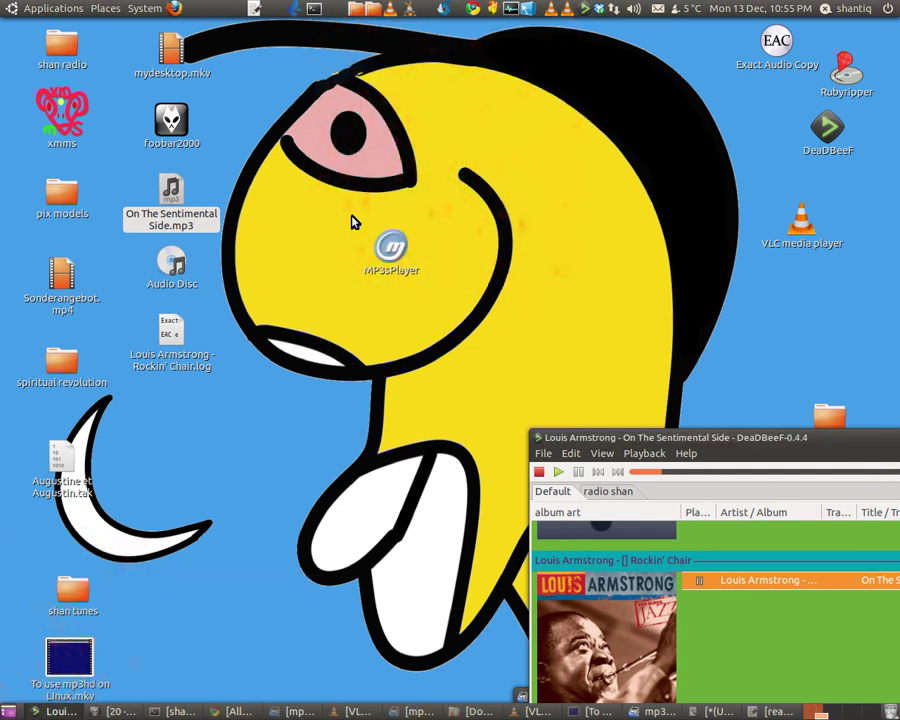
# Relaunch MP3sPlayer, centre its window, and choose to add files to its playlist
pyautogui.doubleClick(390, 248)
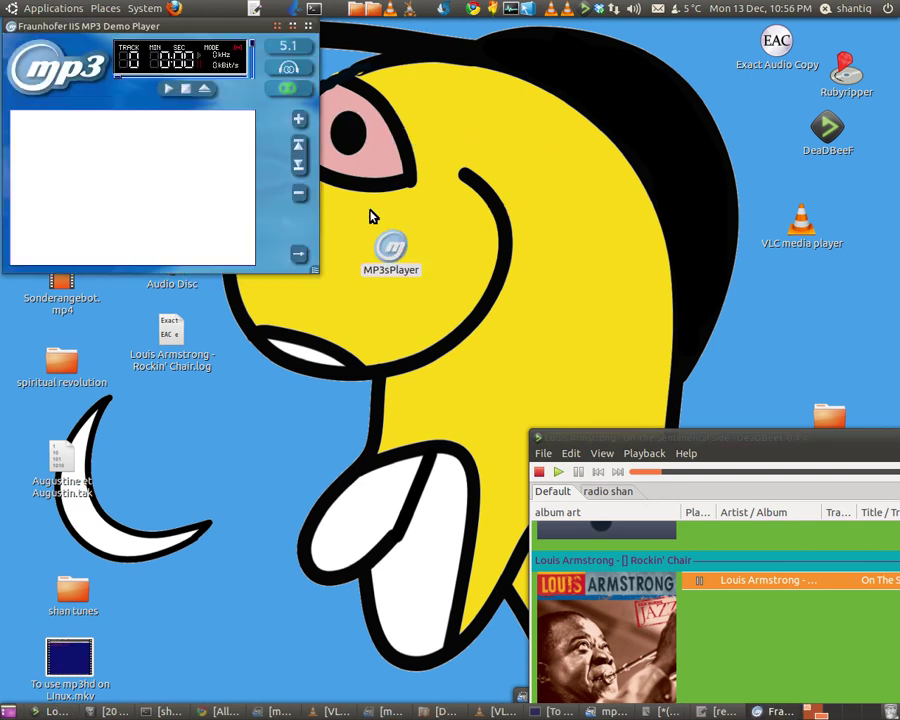
pyautogui.moveTo(374, 26); pyautogui.dragTo(470, 83)
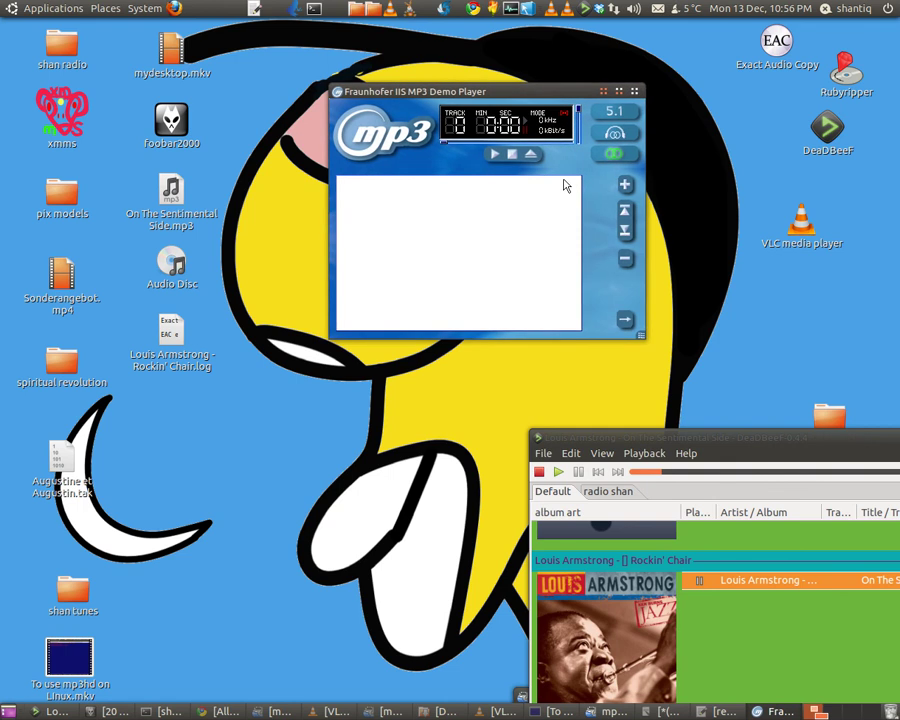
pyautogui.click(625, 187)
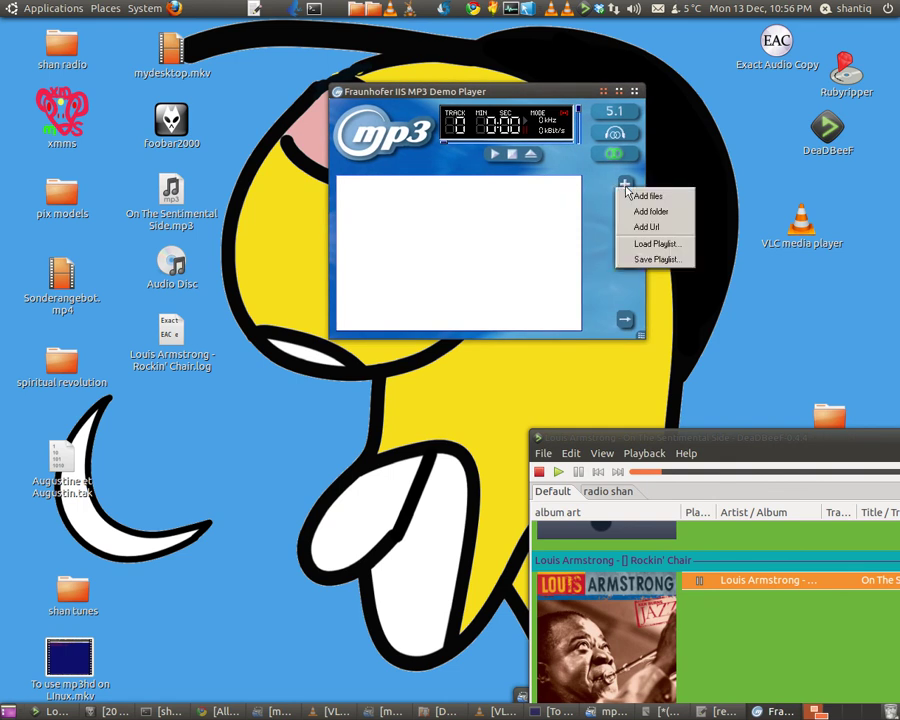
pyautogui.click(636, 198)
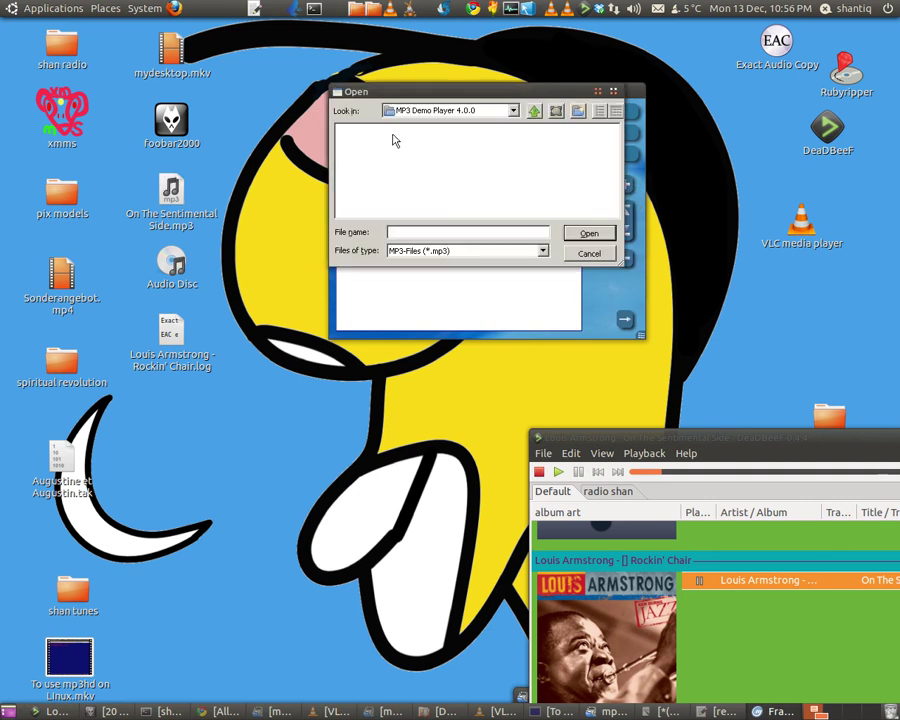
# Add On The Sentimental Side.mp3 from the Desktop and start playing it
pyautogui.click(513, 114)
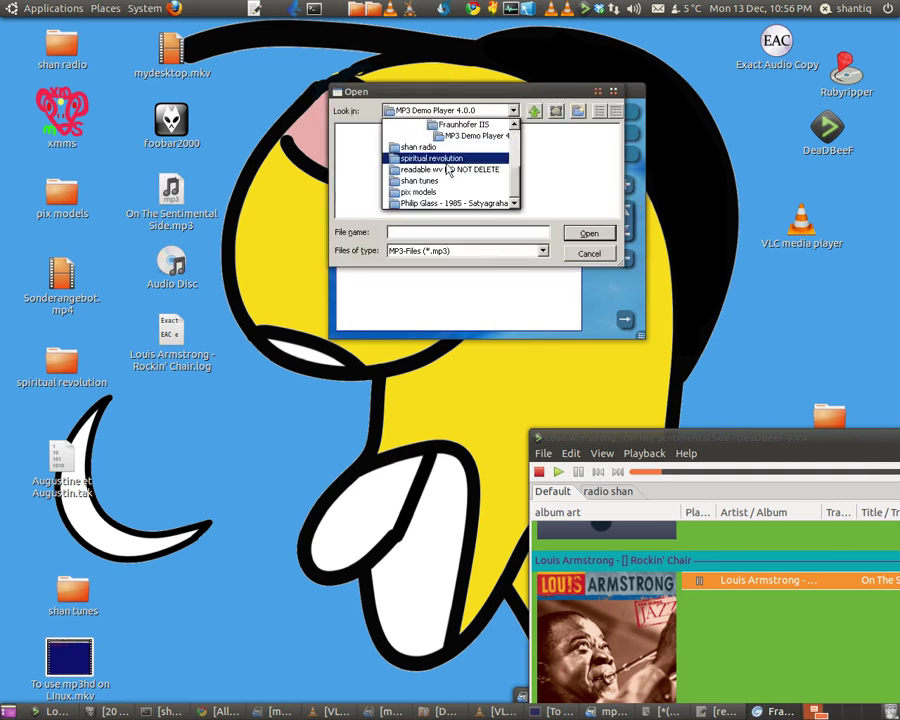
pyautogui.scroll(3, 450, 172)
pyautogui.click(420, 127)
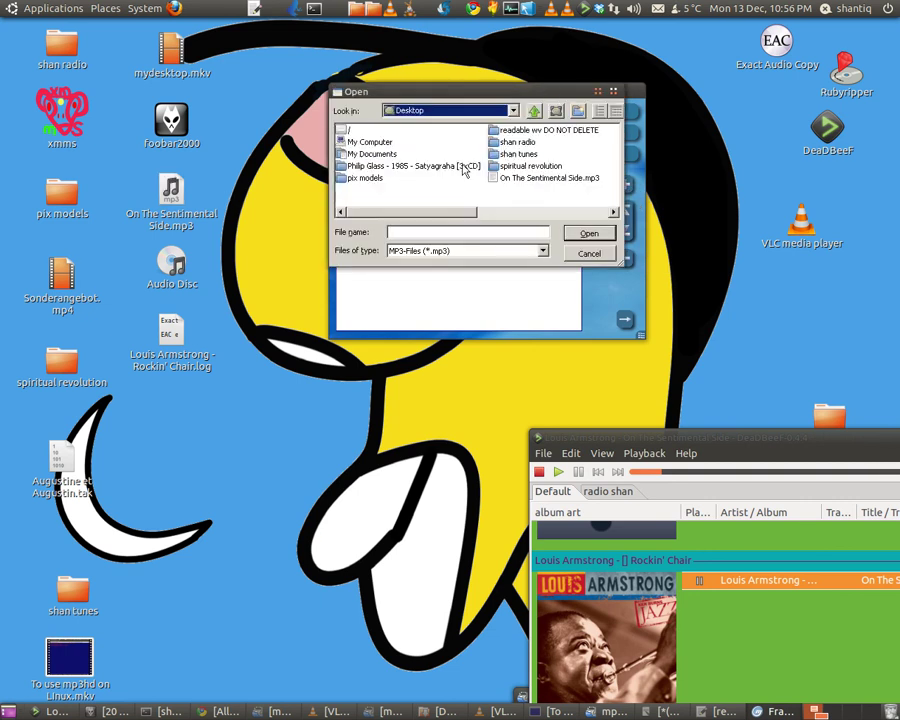
pyautogui.click(546, 180)
pyautogui.doubleClick(546, 180)
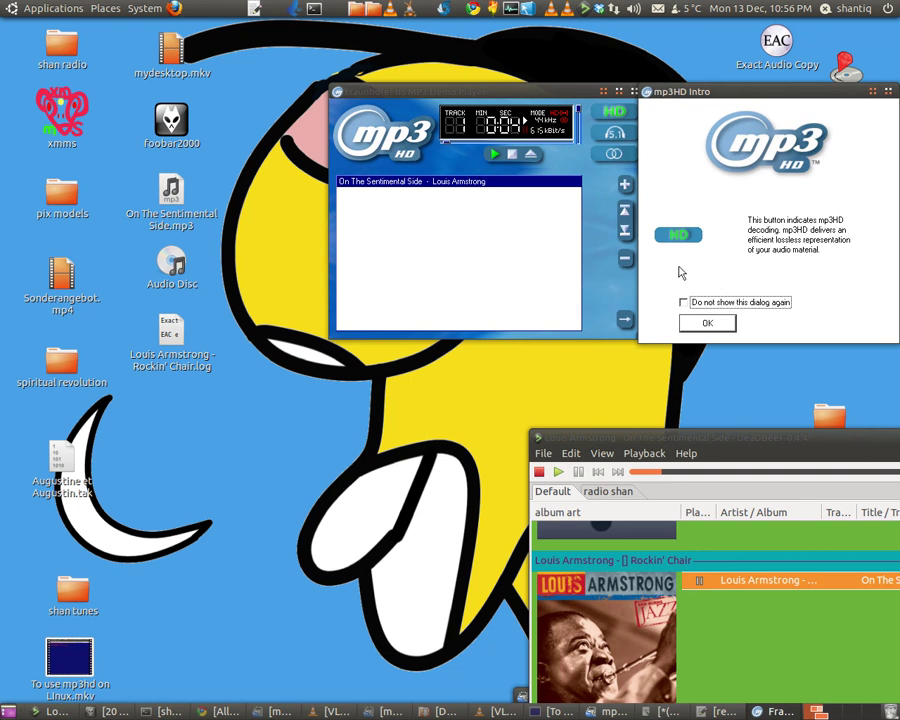
pyautogui.click(495, 155)
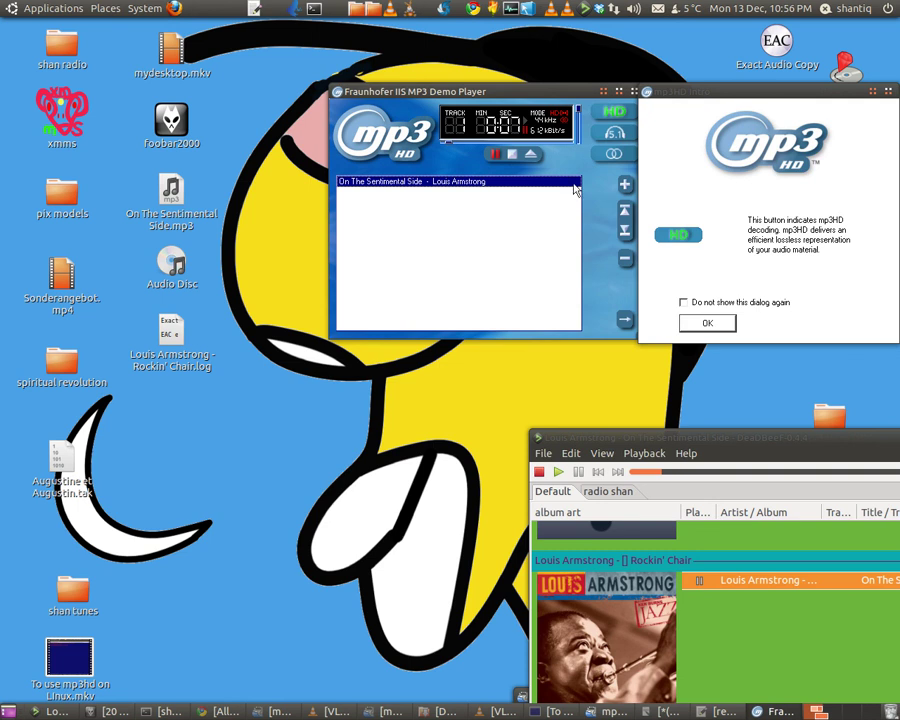
# Open the Home Folder from the Places menu
pyautogui.click(100, 12)
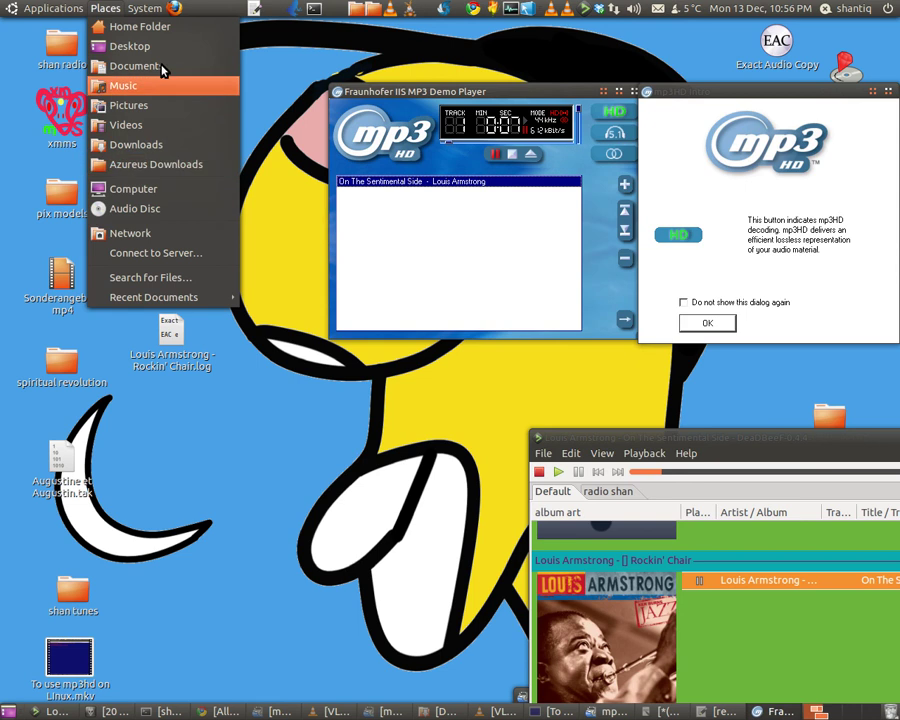
pyautogui.click(163, 30)
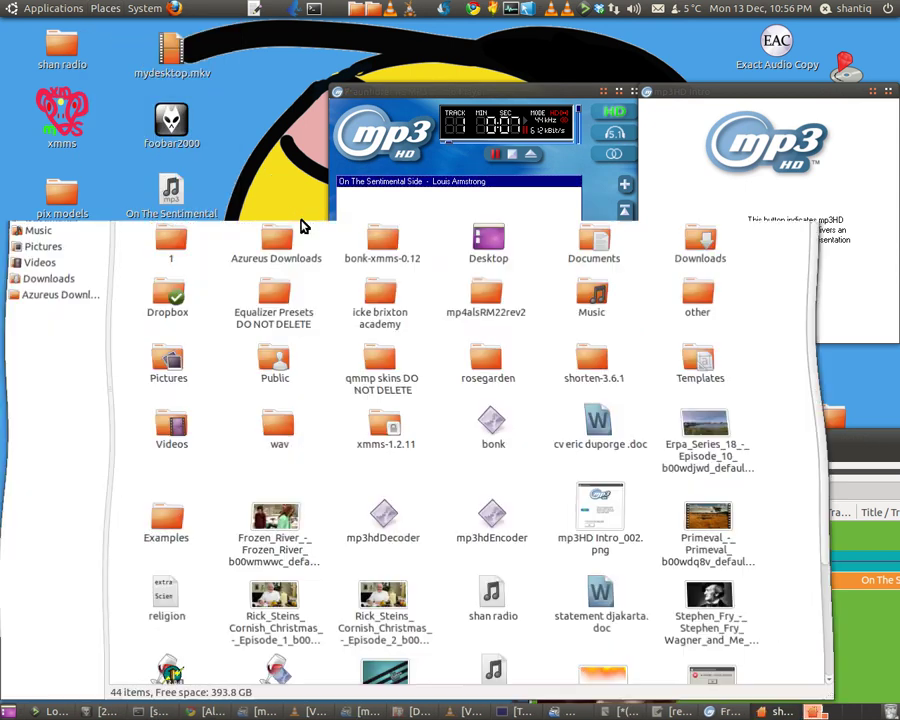
pyautogui.scroll(-3, 540, 582)
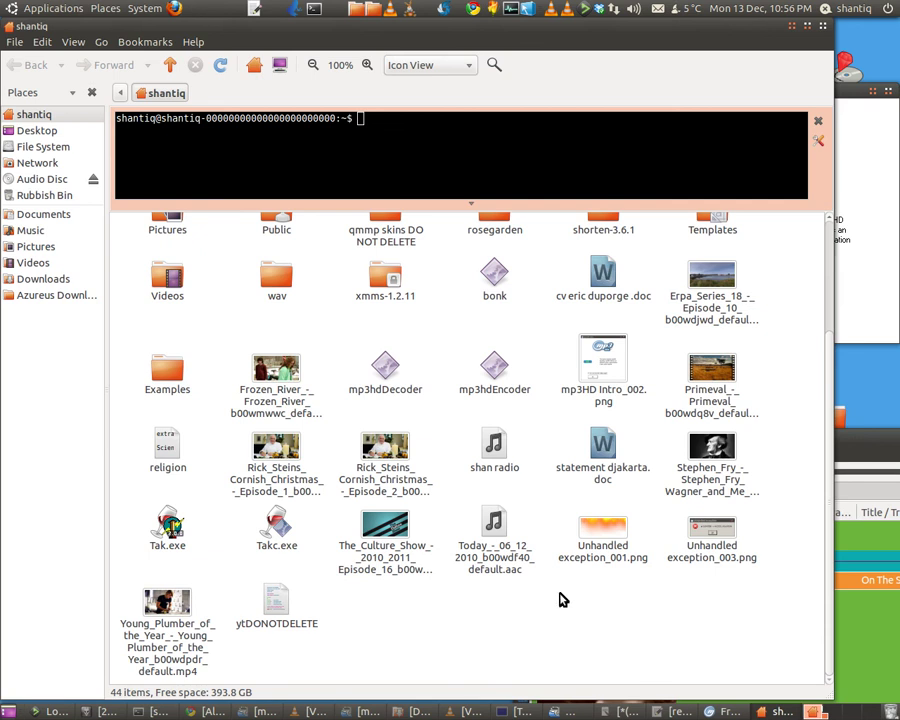
pyautogui.scroll(3, 565, 600)
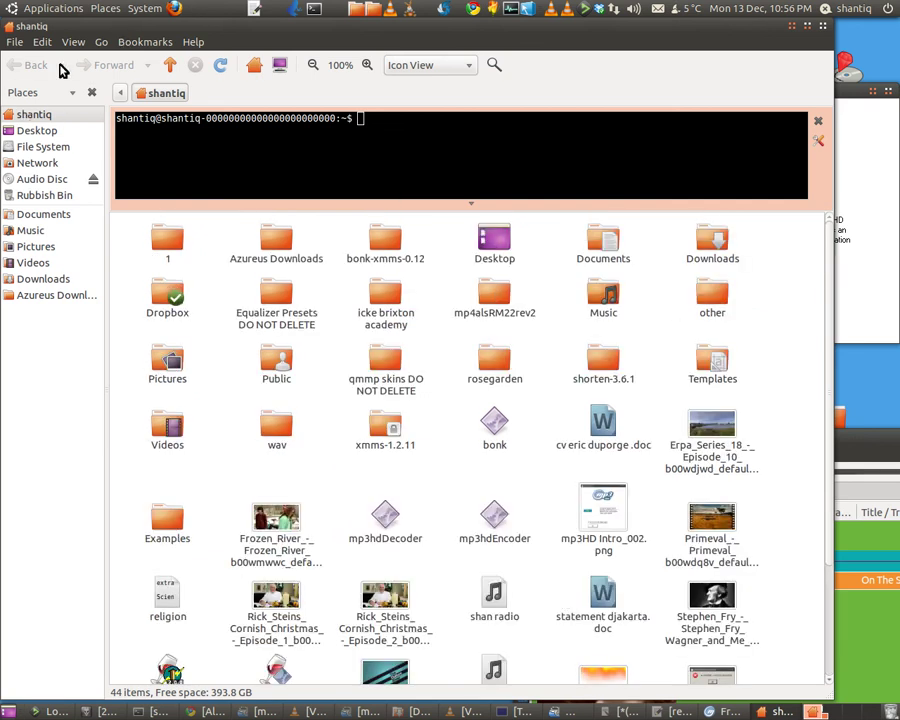
# Browse Wine's C: drive via Applications > Wine > Browse C: Drive
pyautogui.click(55, 10)
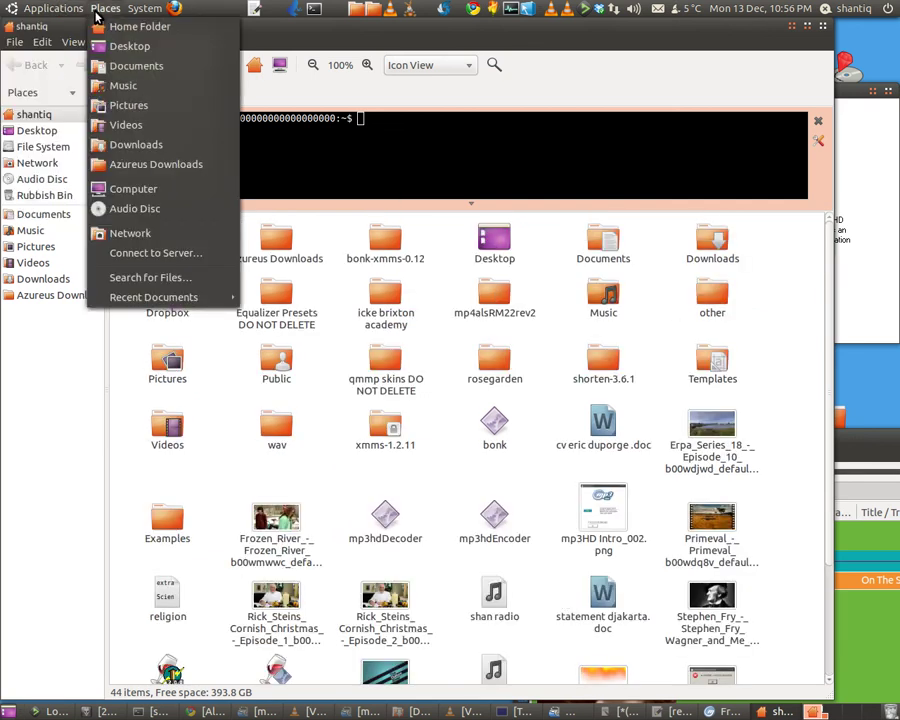
pyautogui.moveTo(92, 14)
pyautogui.moveTo(65, 12)
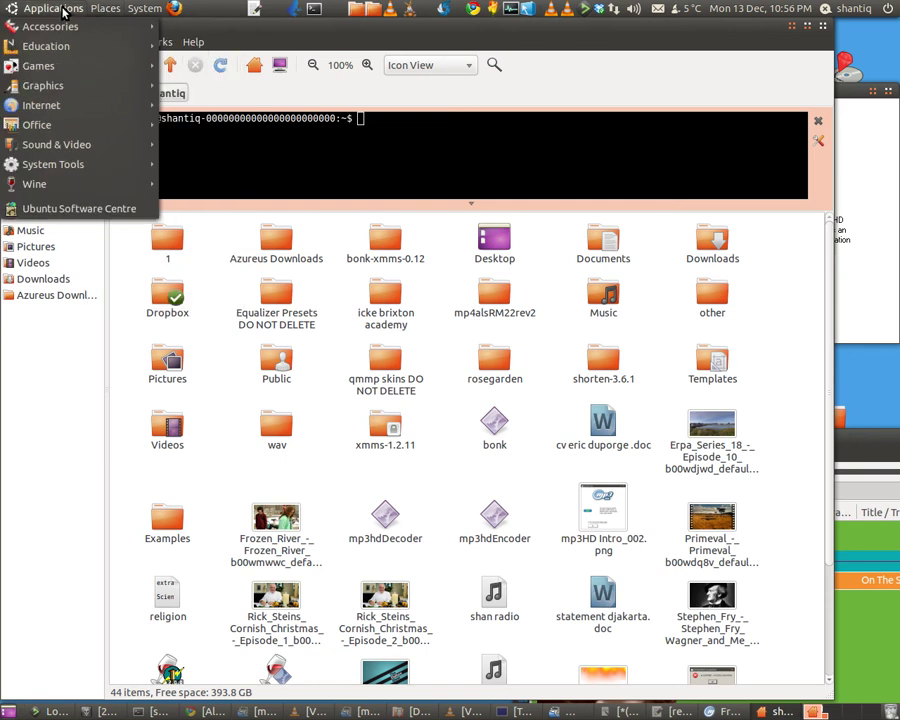
pyautogui.moveTo(60, 184)
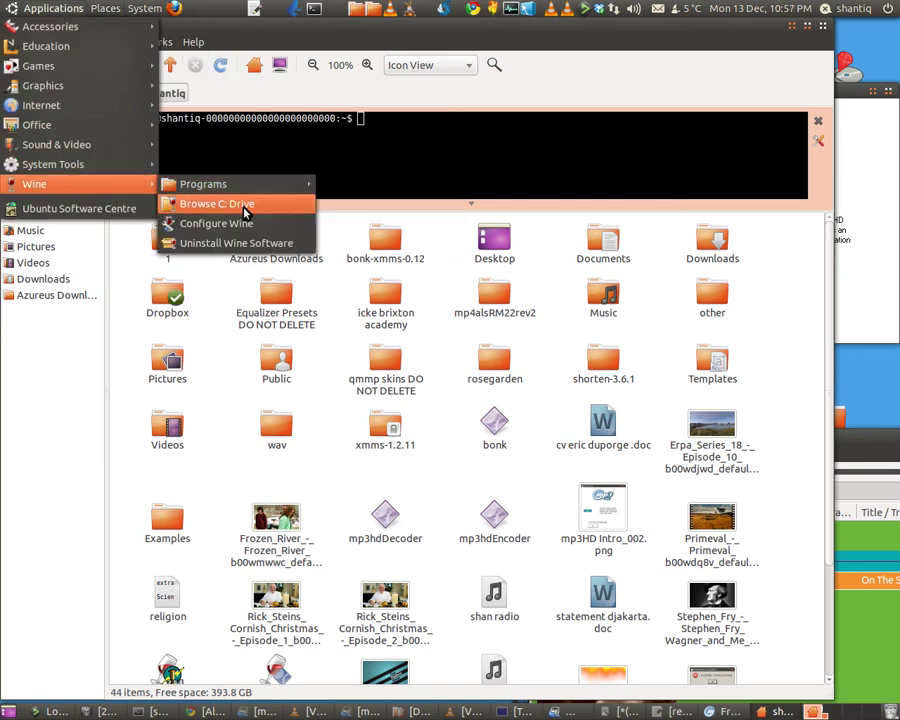
pyautogui.click(245, 205)
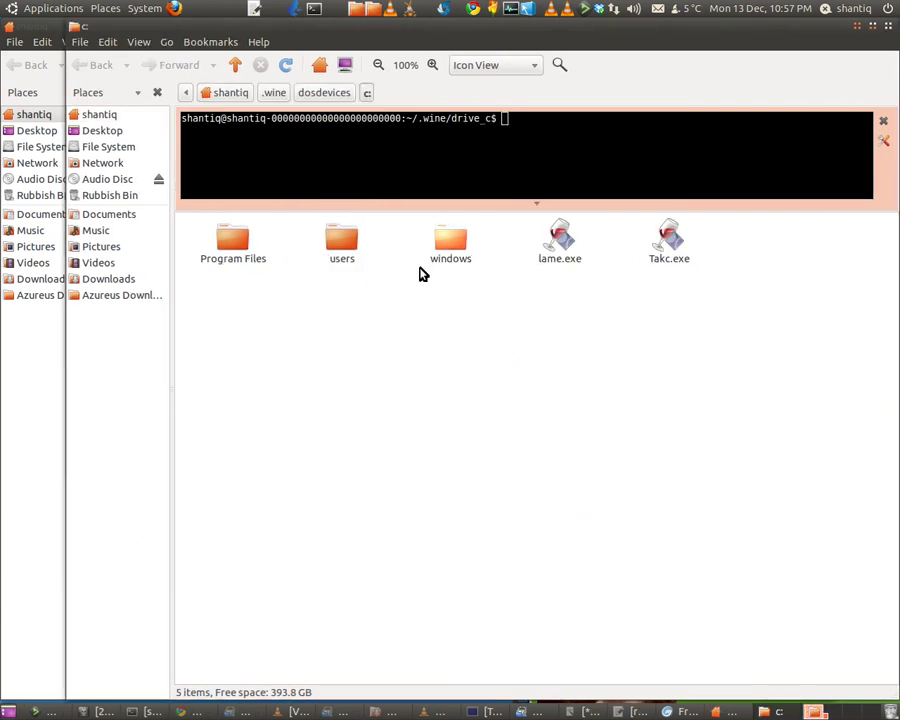
# Browse into Program Files > Exact Audio Copy > Flac on the Wine C: drive
pyautogui.doubleClick(241, 244)
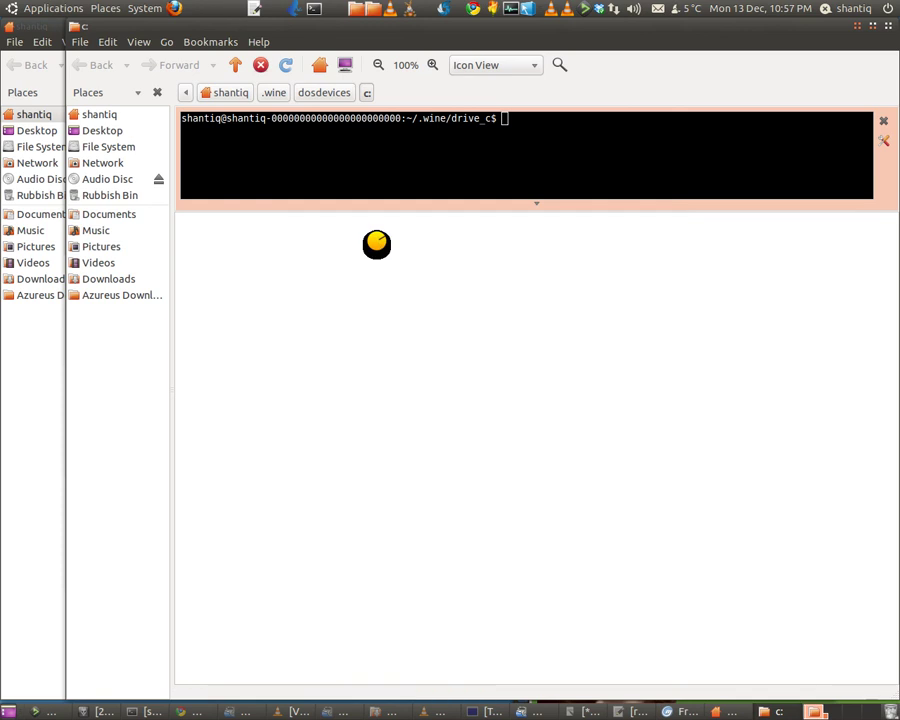
pyautogui.doubleClick(456, 243)
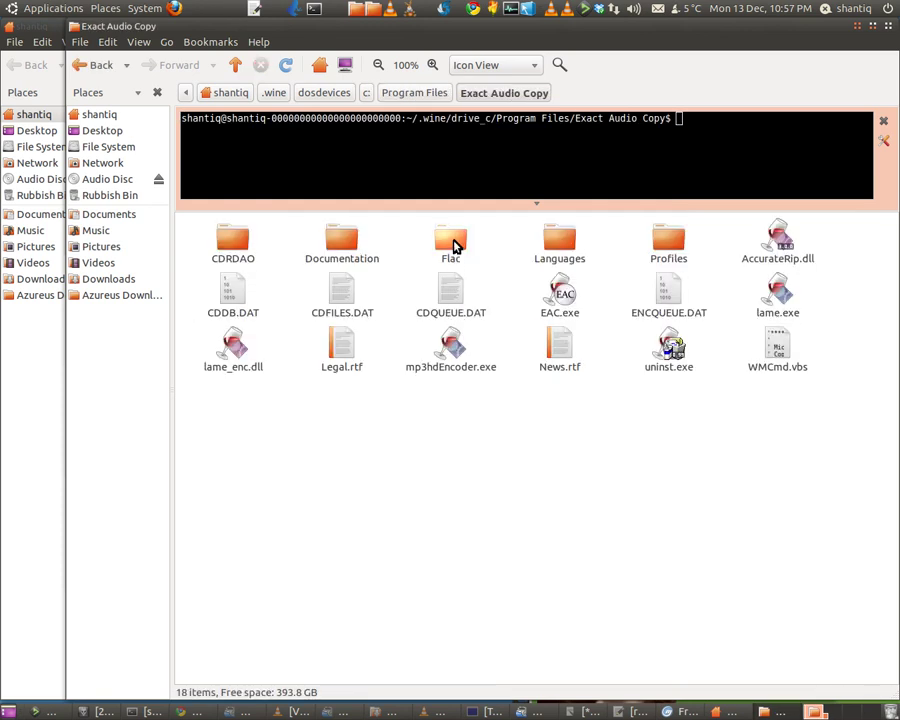
pyautogui.doubleClick(452, 242)
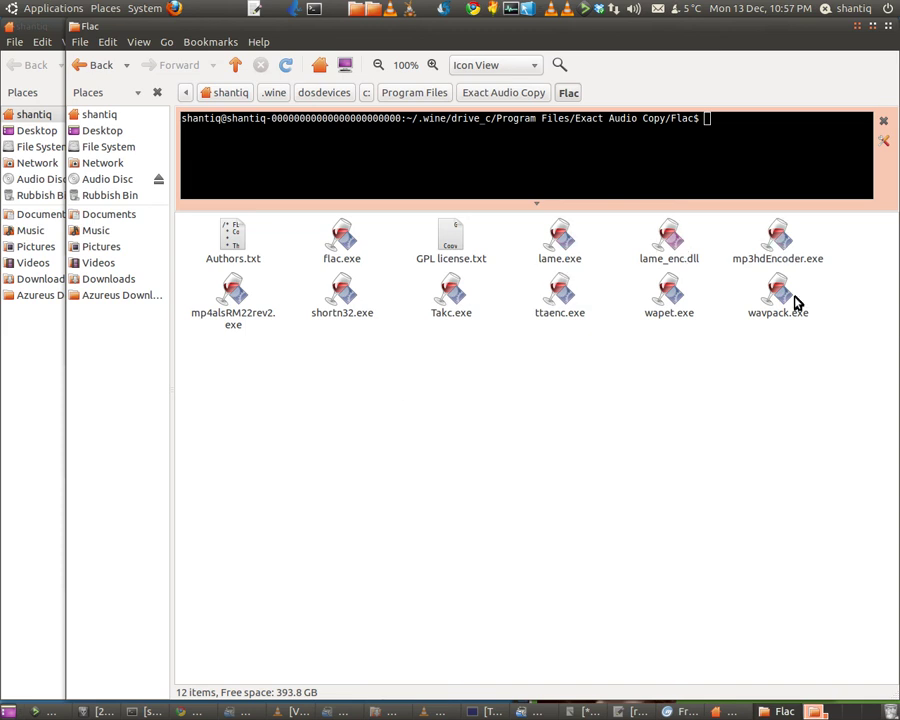
# Confirm mp3hdEncoder.exe is in the Flac folder, then minimise that window
pyautogui.rightClick(781, 248)
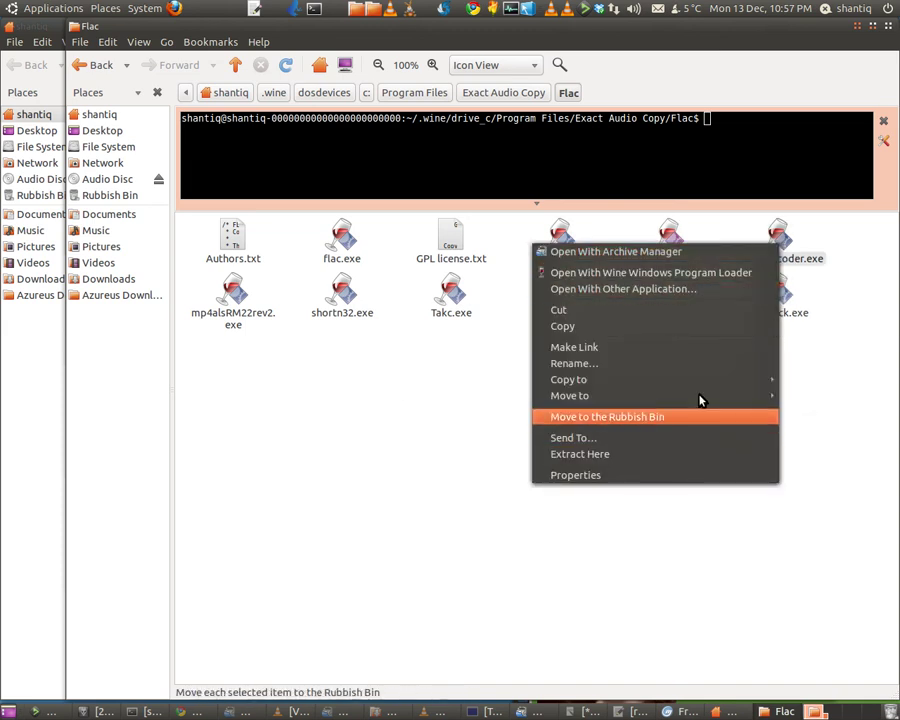
pyautogui.click(818, 365)
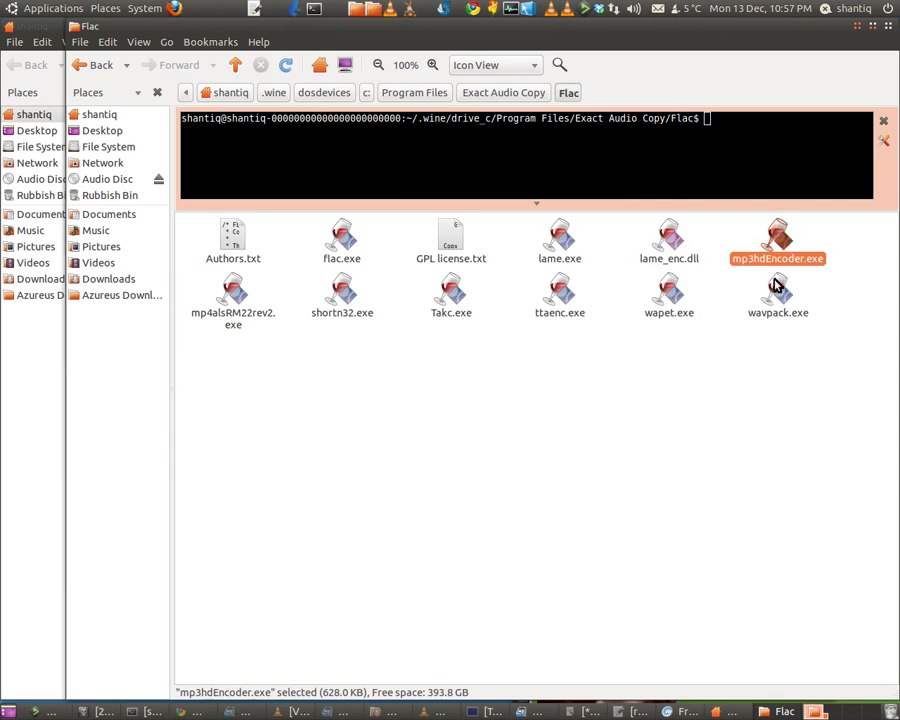
pyautogui.click(886, 30)
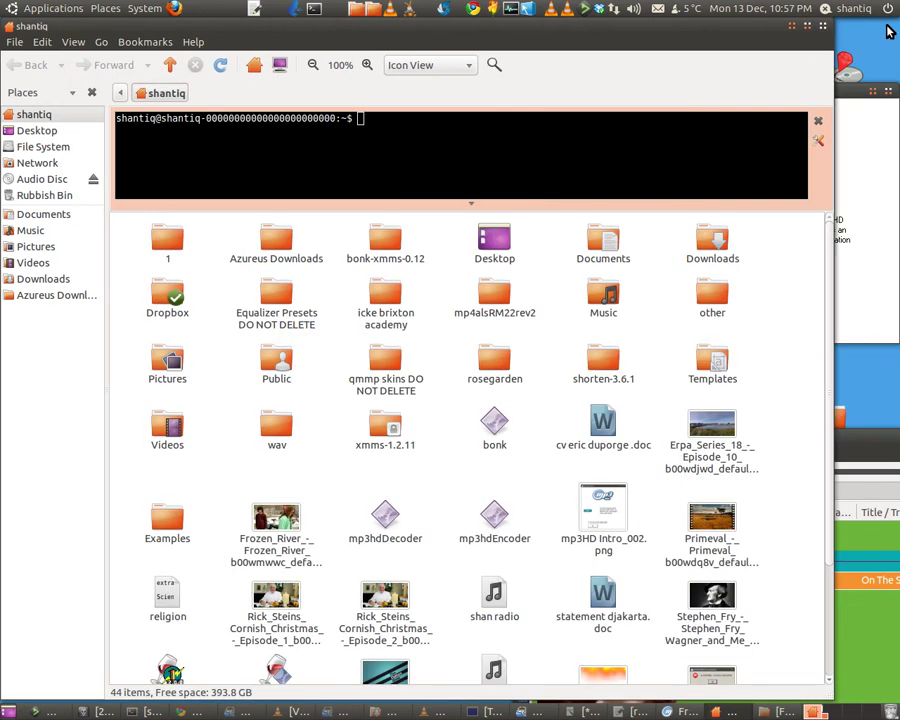
# Close the home folder, move DeaDBeeF up-left, and bring the ffmpeg terminal to the front
pyautogui.click(807, 26)
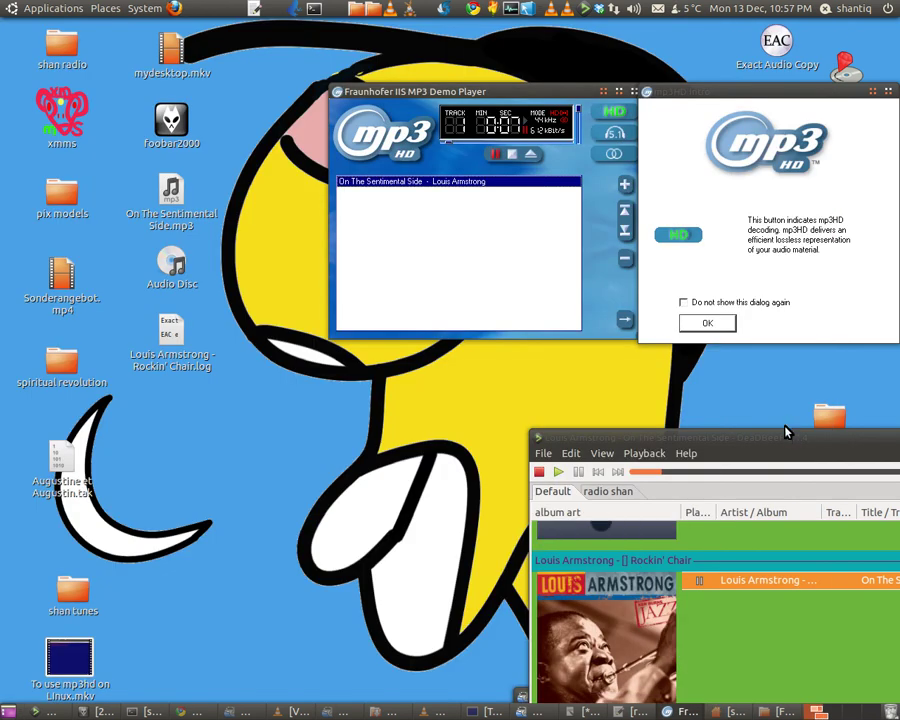
pyautogui.moveTo(785, 440); pyautogui.dragTo(645, 265)
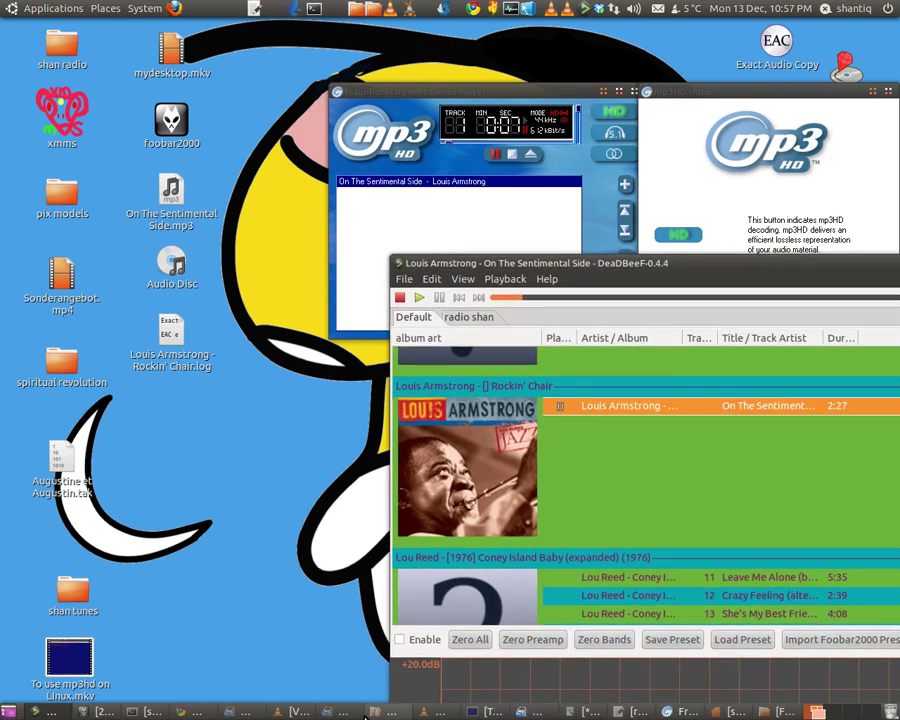
pyautogui.click(148, 712)
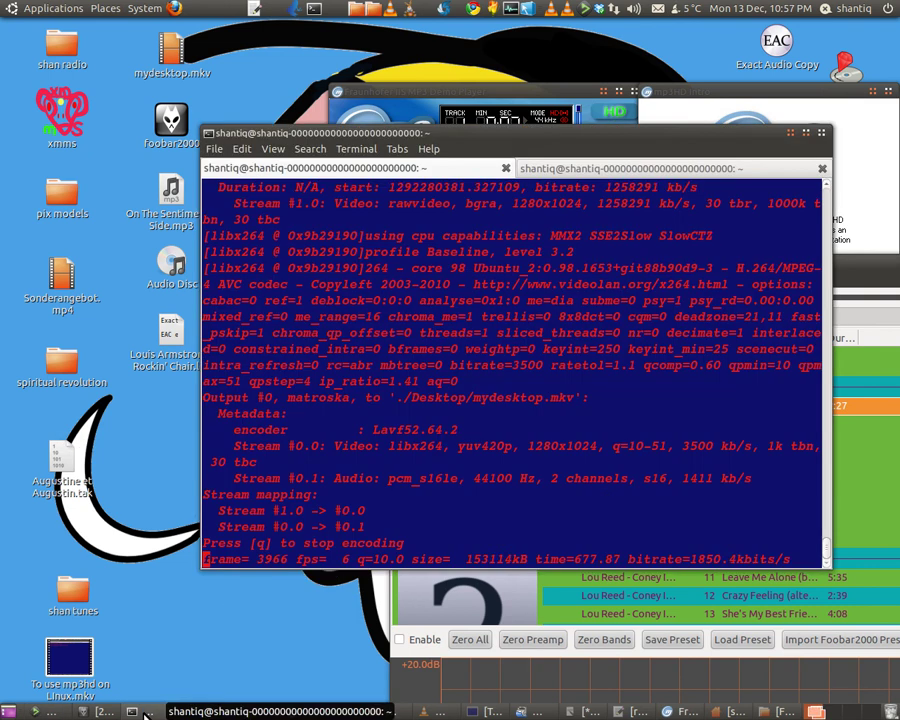